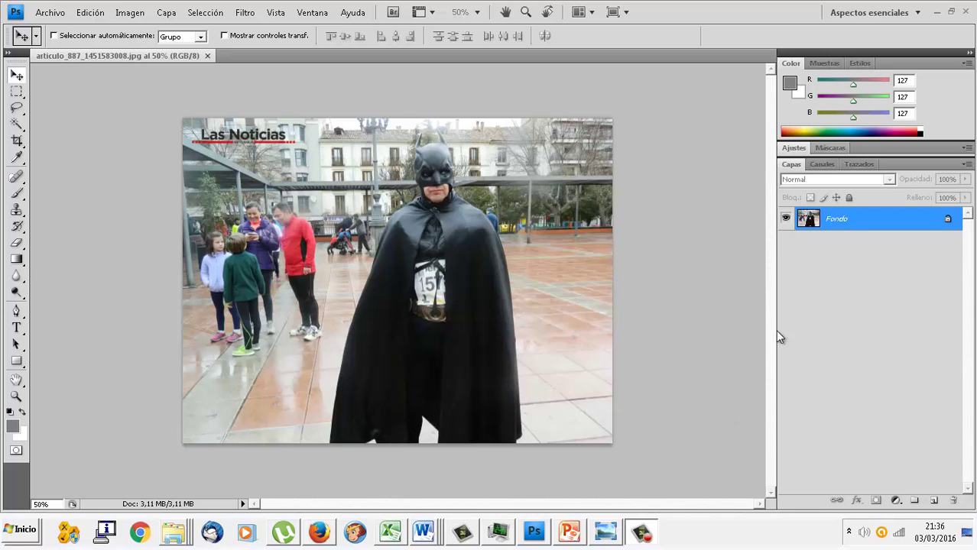
- Convert the locked Fondo background into an editable layer named Capa 0
left_click(813, 222)
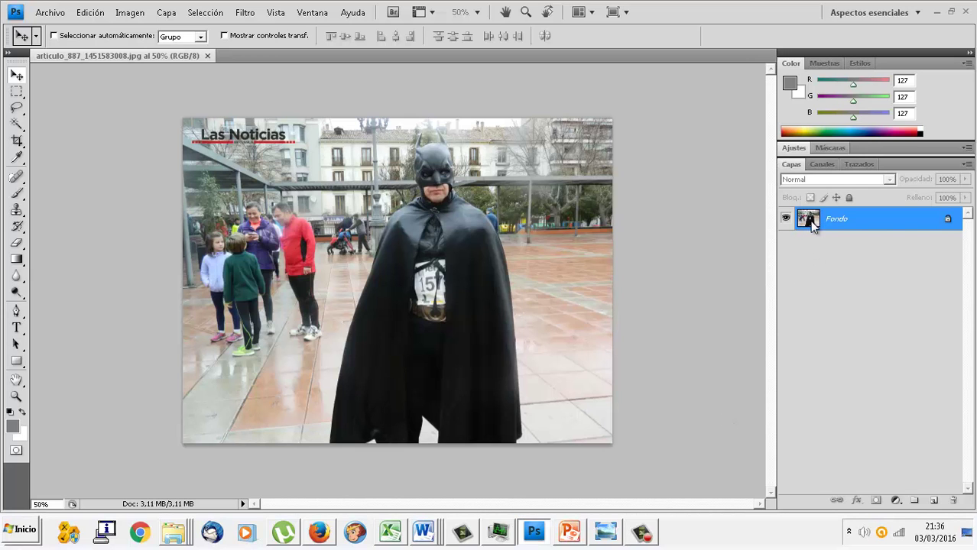
double_click(946, 221)
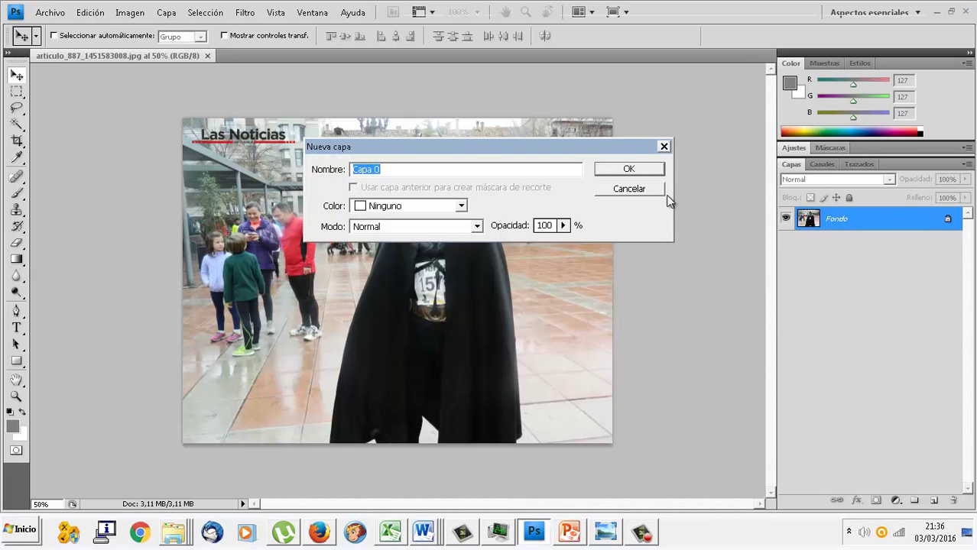
left_click(645, 169)
- Duplicate Capa 0 to create Capa 0 copia
right_click(808, 218)
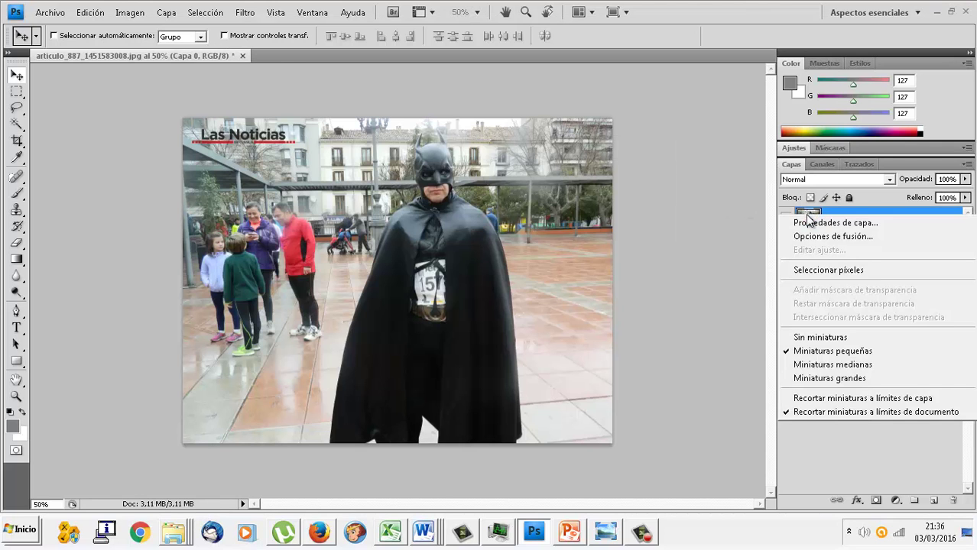
left_click(213, 15)
left_click(167, 12)
left_click(203, 39)
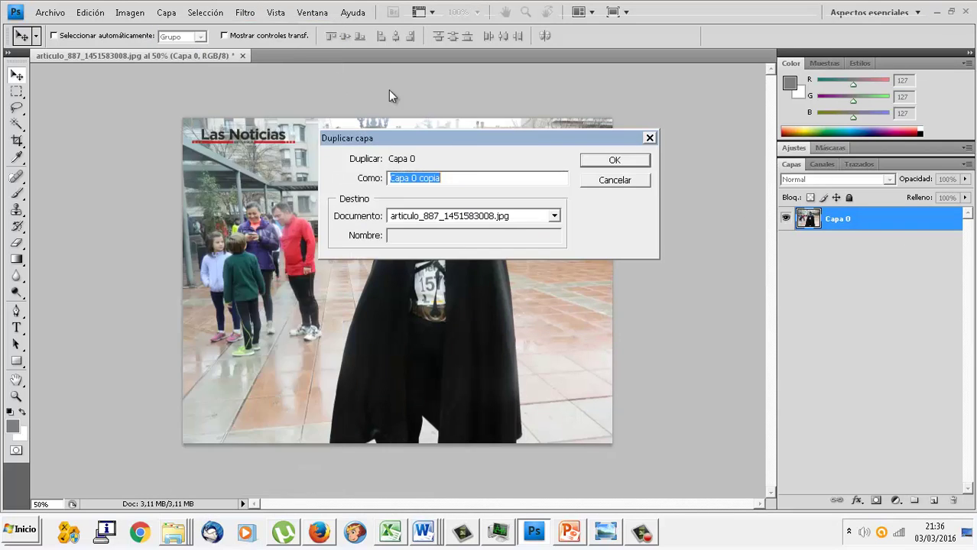
left_click(600, 162)
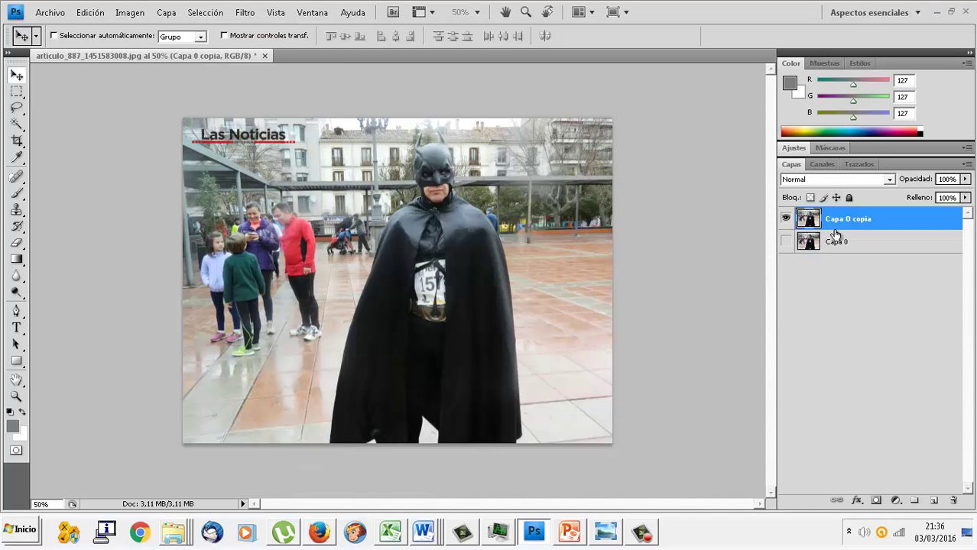
- Trace a closed Magnetic Lasso selection around the Batman figure on Capa 0 copia
left_click(17, 112)
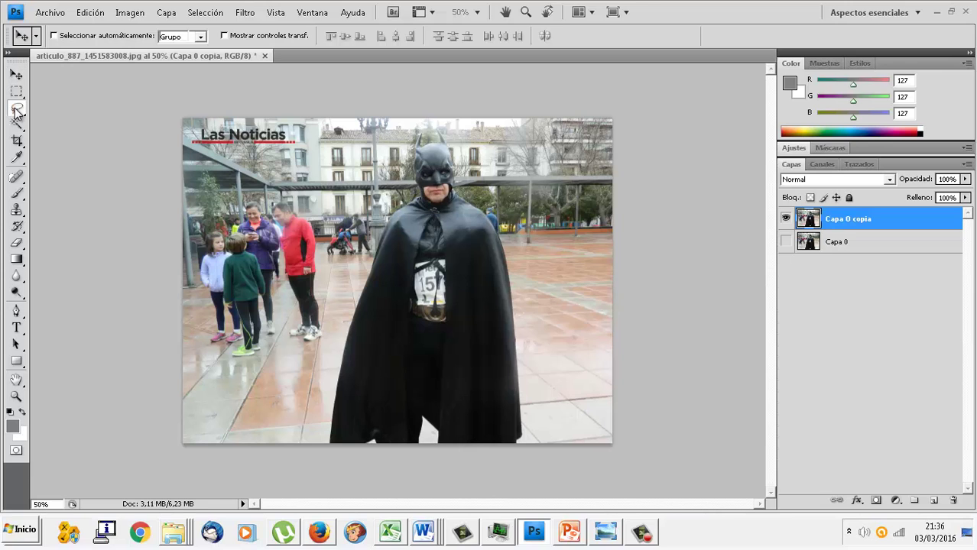
left_click(86, 134)
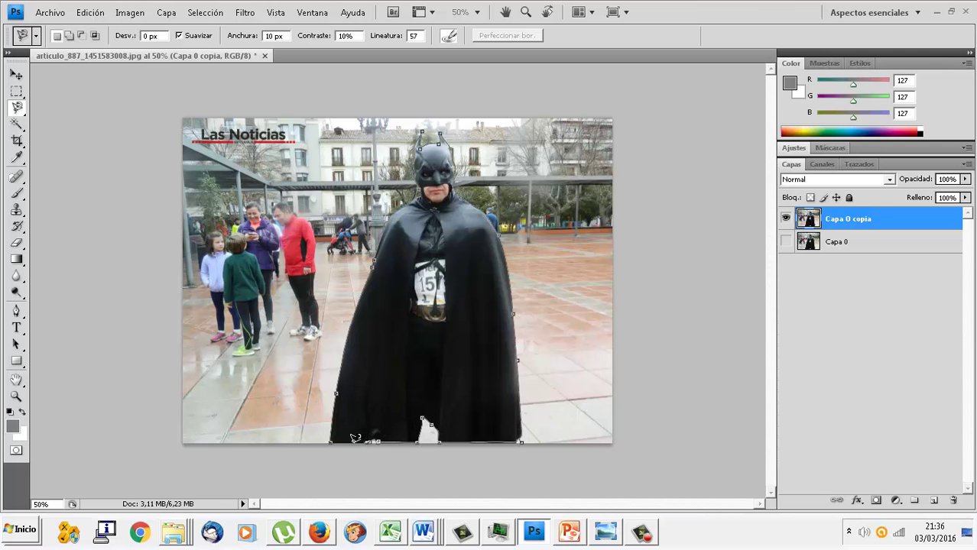
left_click(334, 437)
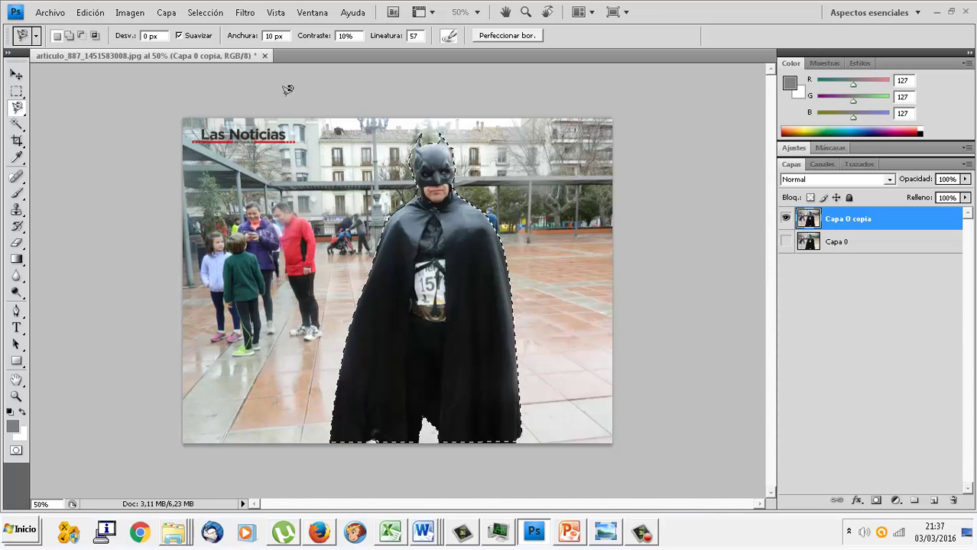
left_click(205, 12)
- Invert the selection and give the surrounding background a 7,8-pixel Gaussian blur
left_click(221, 66)
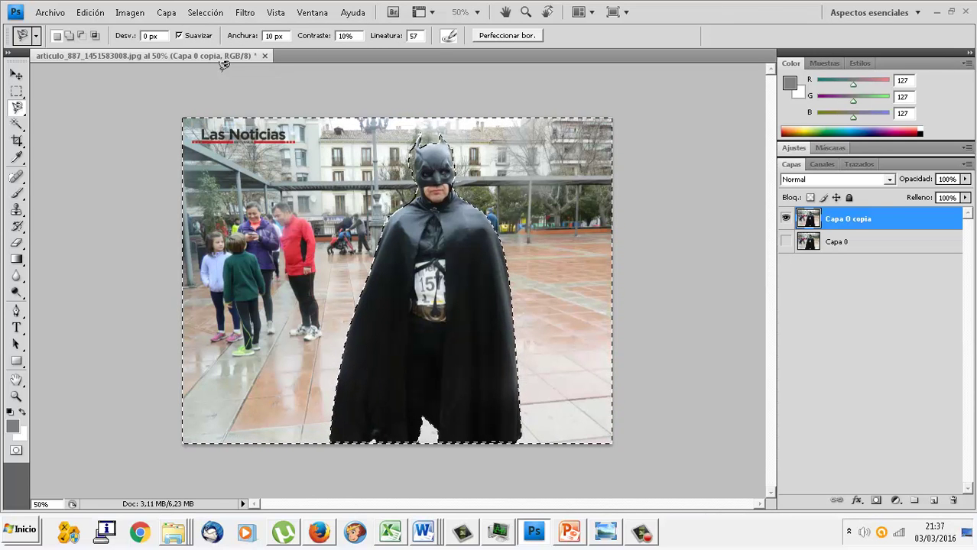
left_click(249, 12)
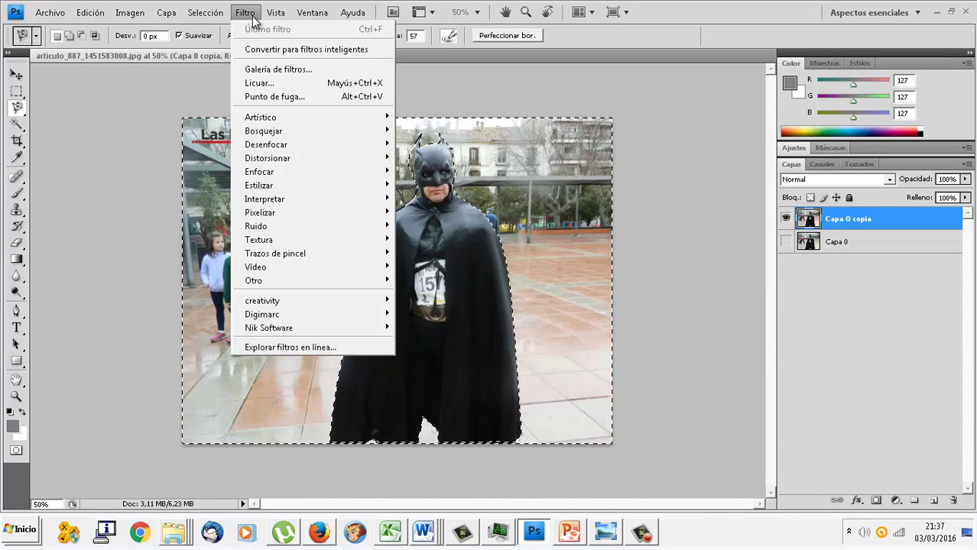
mouse_move(266, 144)
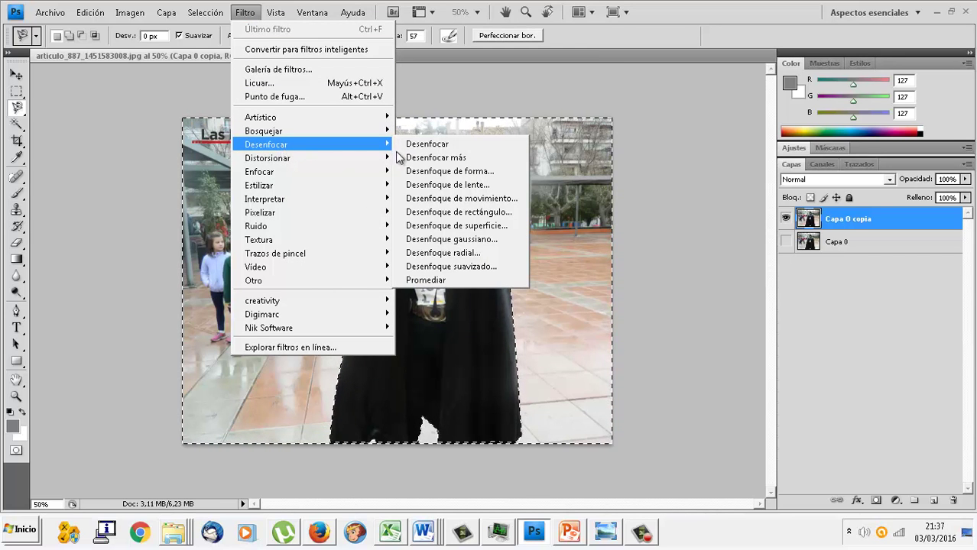
left_click(447, 240)
left_click_drag(471, 220, 481, 210)
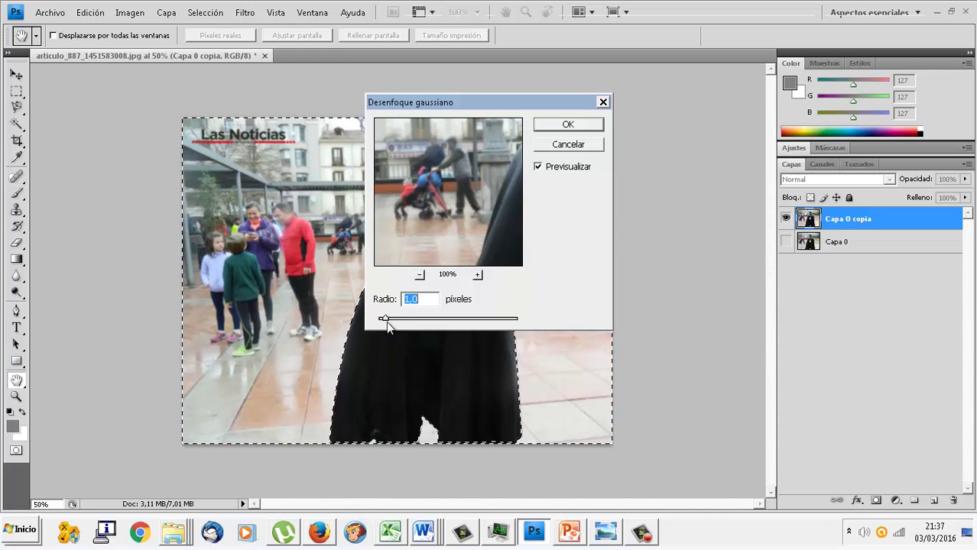
left_click_drag(385, 320, 451, 318)
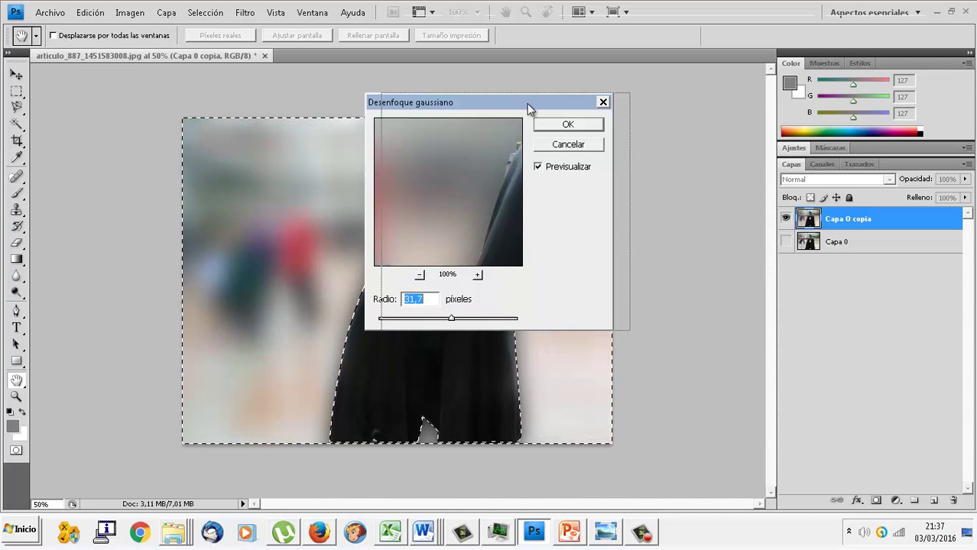
left_click_drag(526, 103, 707, 116)
mouse_move(632, 331)
left_mouse_down()
mouse_move(581, 334)
mouse_move(608, 333)
left_mouse_up()
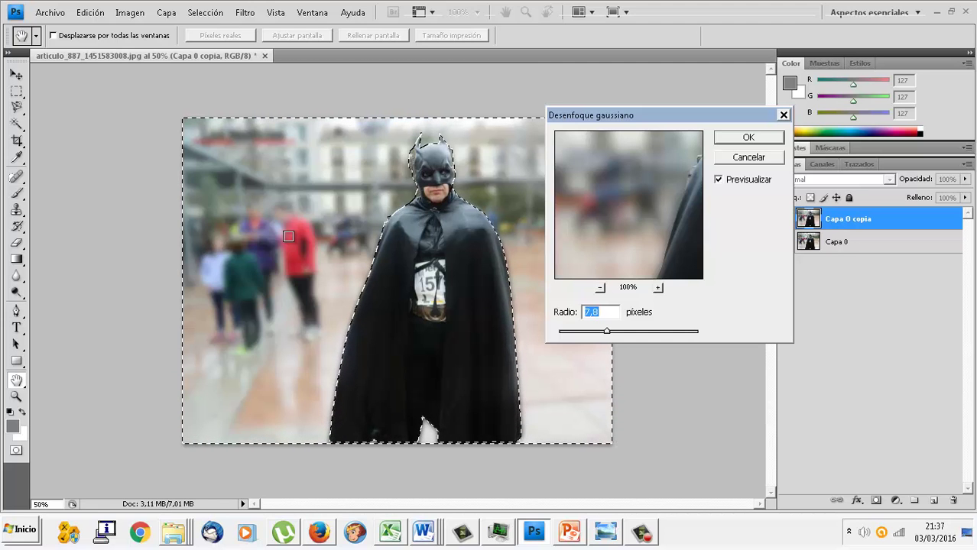
left_click(748, 137)
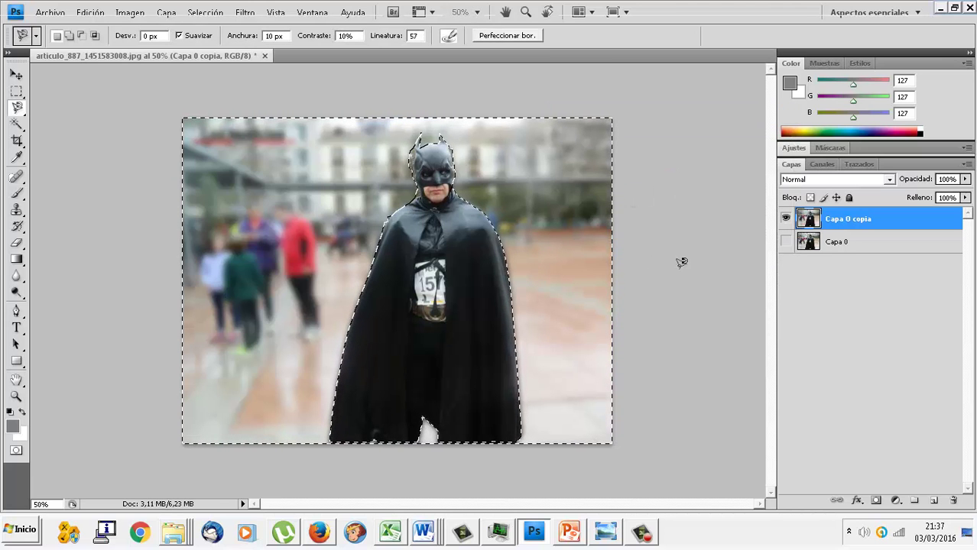
- Duplicate Capa 0 to create Capa 0 copia 2
left_click(837, 246)
right_click(837, 248)
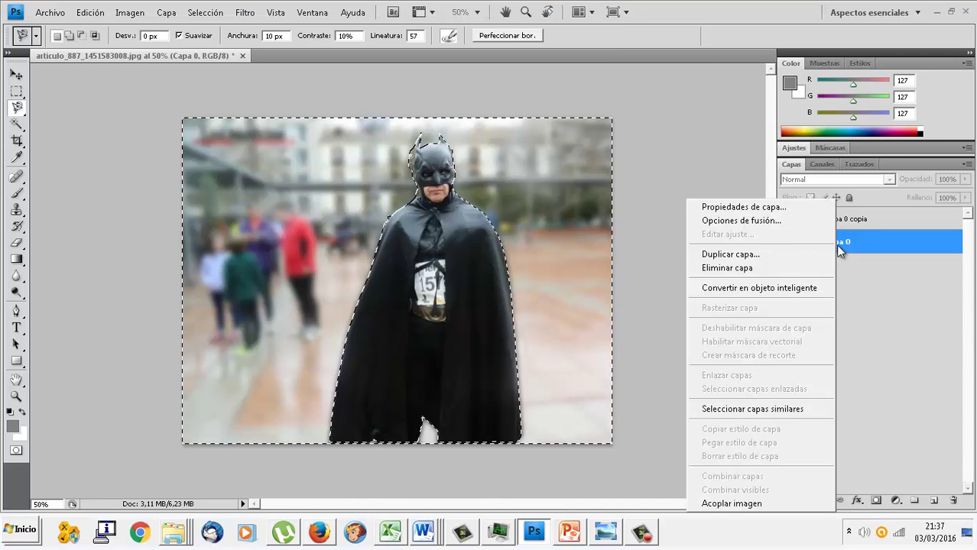
left_click(753, 254)
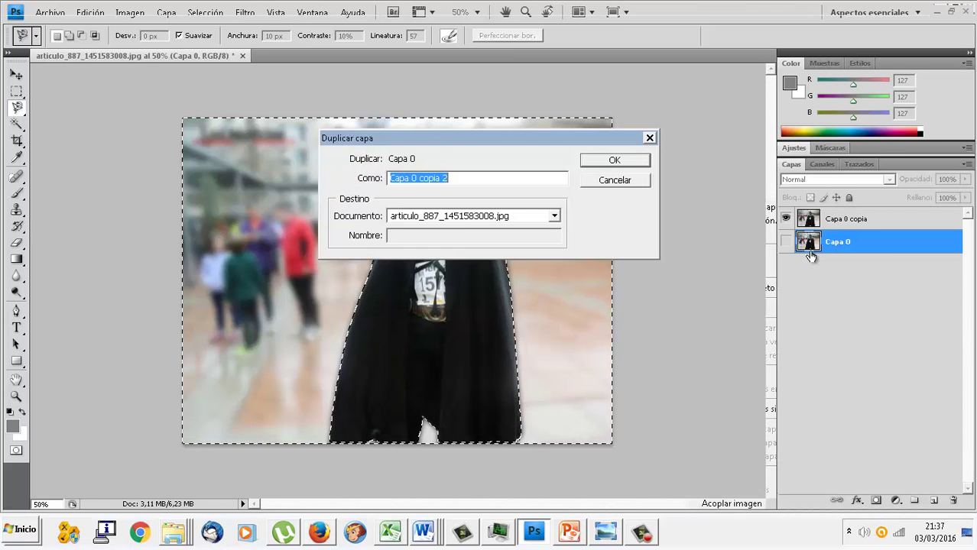
left_click(615, 161)
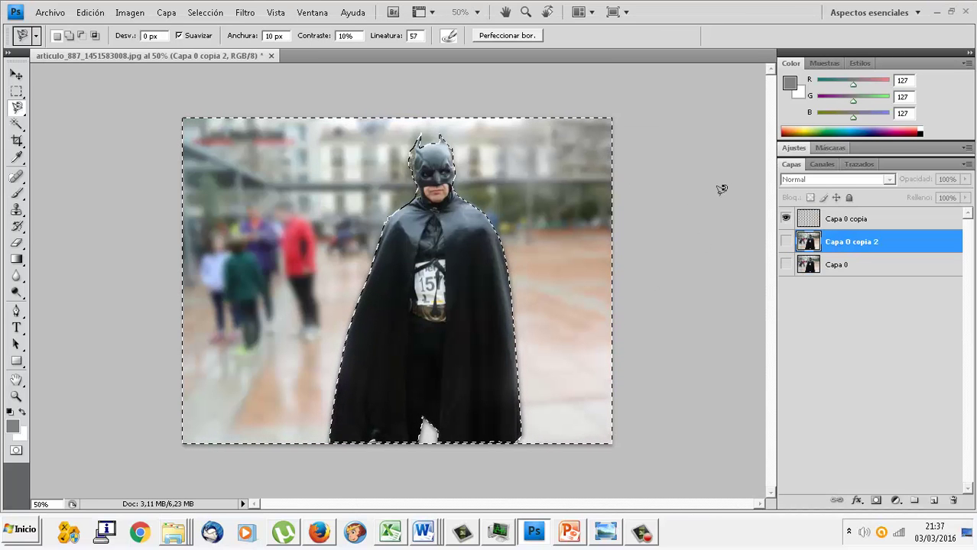
- Toggle layer visibility to compare the blurred Capa 0 copia against the sharp photo
left_click(784, 219)
left_click(785, 242)
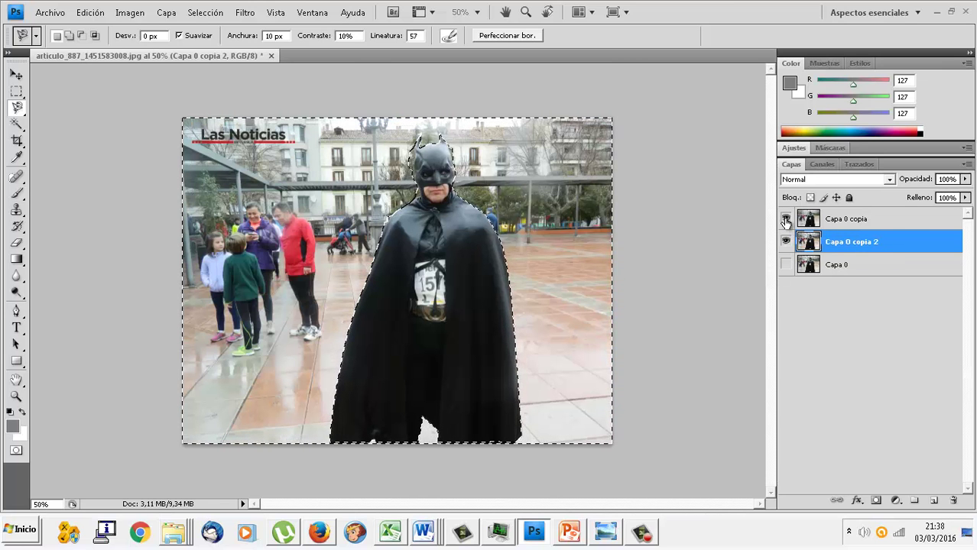
left_click(785, 219)
left_click(789, 262)
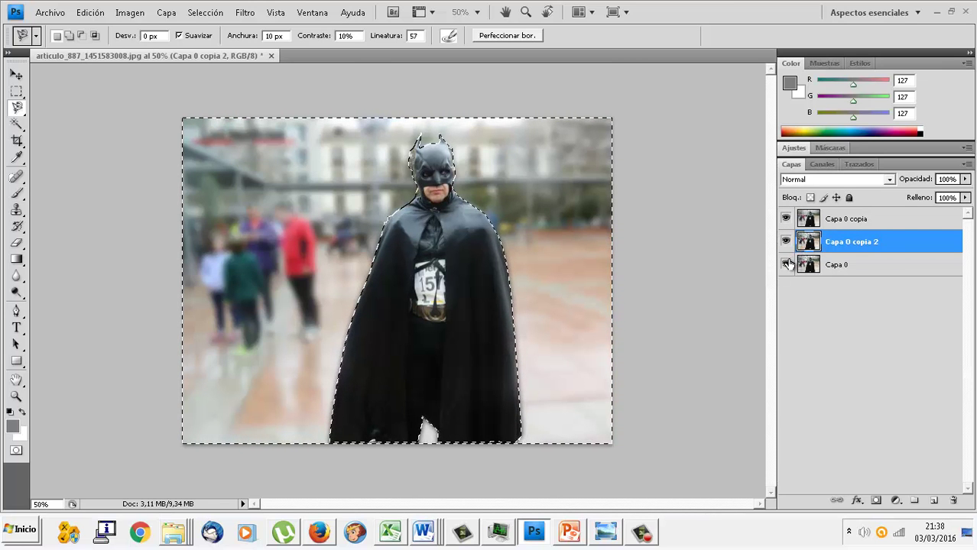
left_click(786, 219)
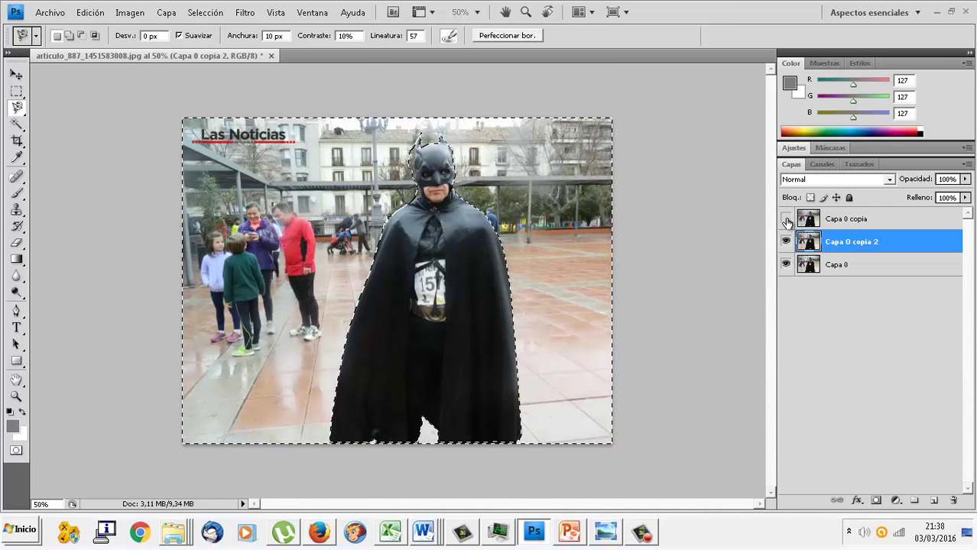
left_click(786, 219)
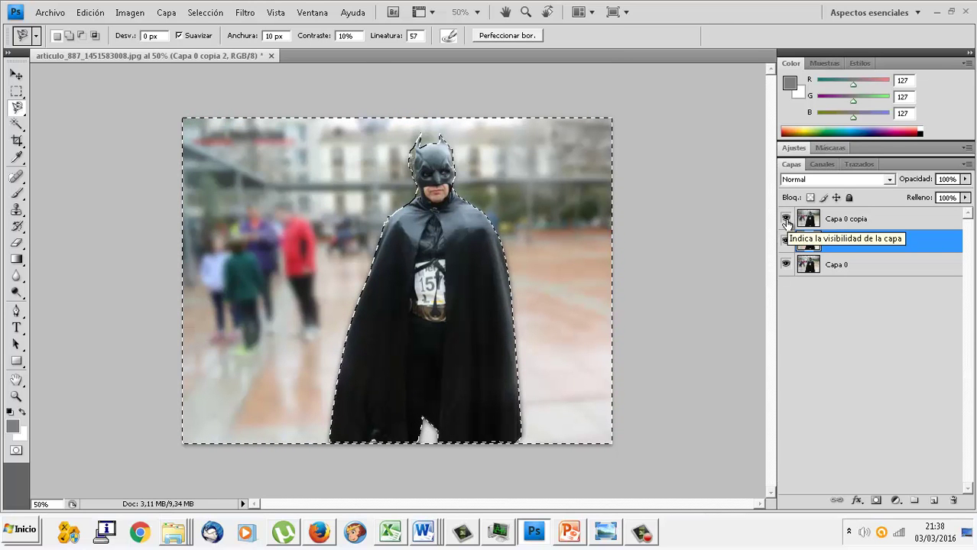
left_click(786, 219)
left_click(786, 219)
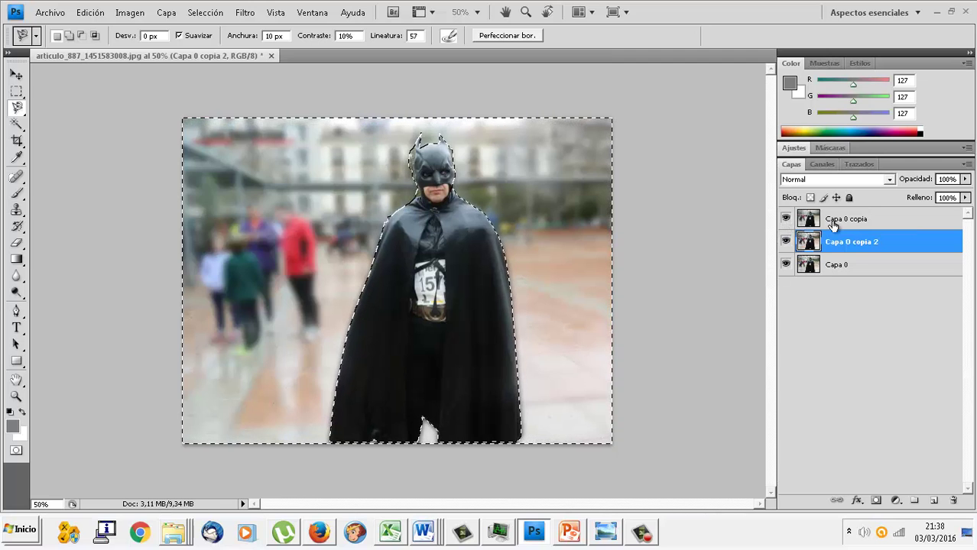
left_click_drag(832, 224, 834, 245)
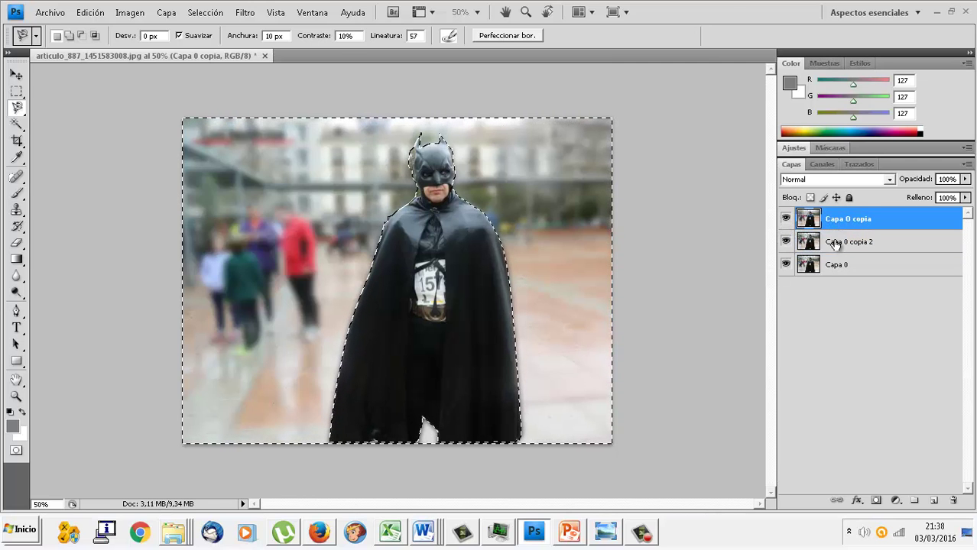
left_click(786, 219)
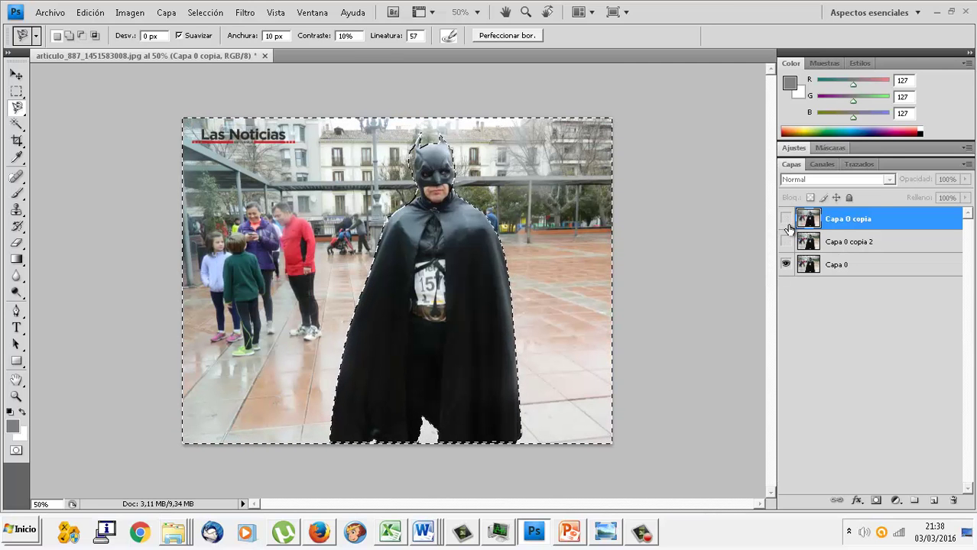
left_click(787, 221)
left_click(786, 221)
left_click(835, 243)
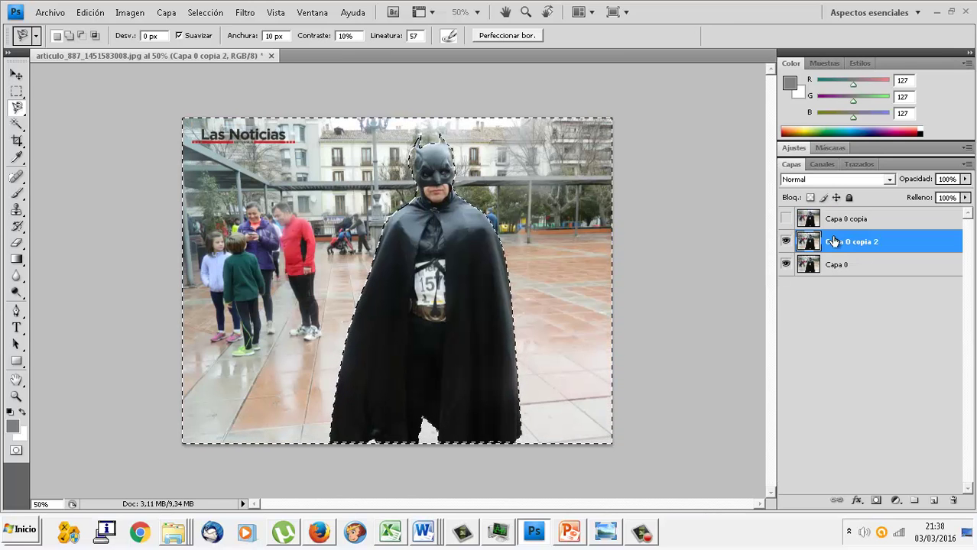
left_click(785, 243)
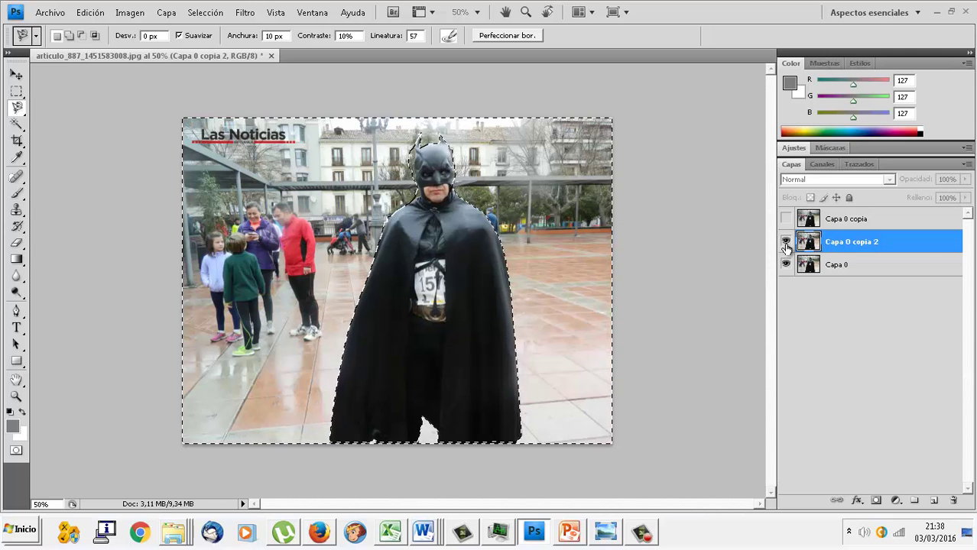
left_click(785, 242)
left_click(786, 219)
- Rename the blurred Capa 0 copia layer to 'Desenfoque gaussiano'
left_click(831, 220)
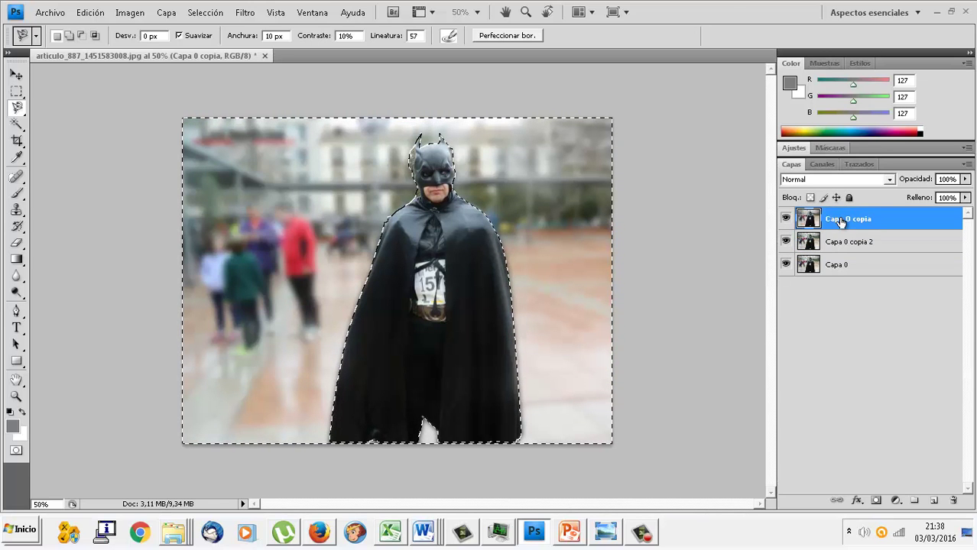
double_click(836, 221)
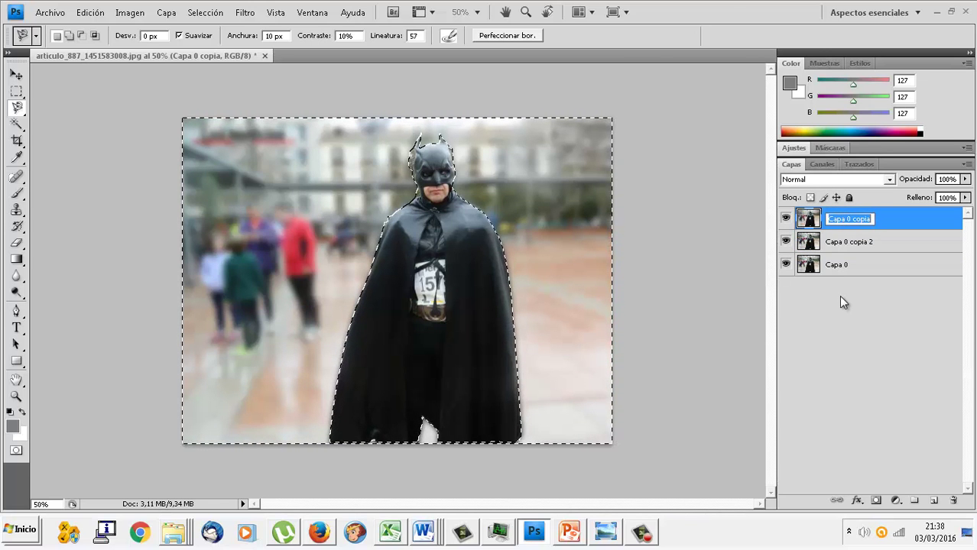
type("Desengo")
key("BackSpace")
key("BackSpace")
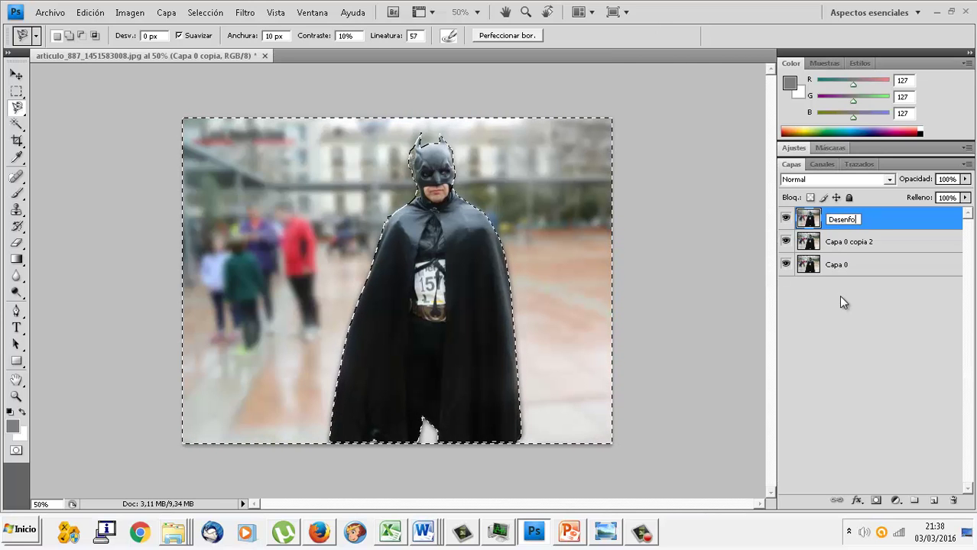
type("foque gau")
type("ssiano")
key("Return")
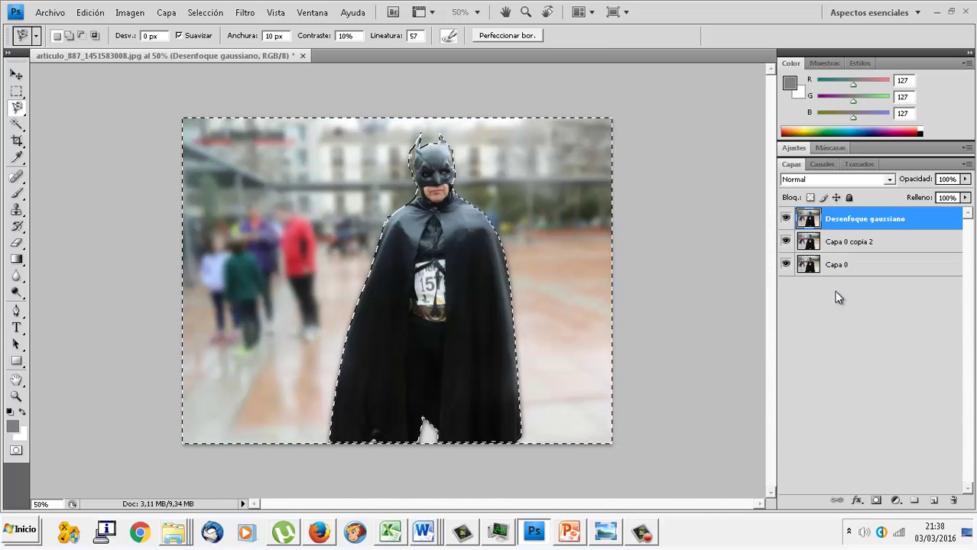
- Hide Desenfoque gaussiano and move it below Capa 0 copia 2
left_click(784, 218)
left_click_drag(852, 220, 866, 244)
left_click(868, 220)
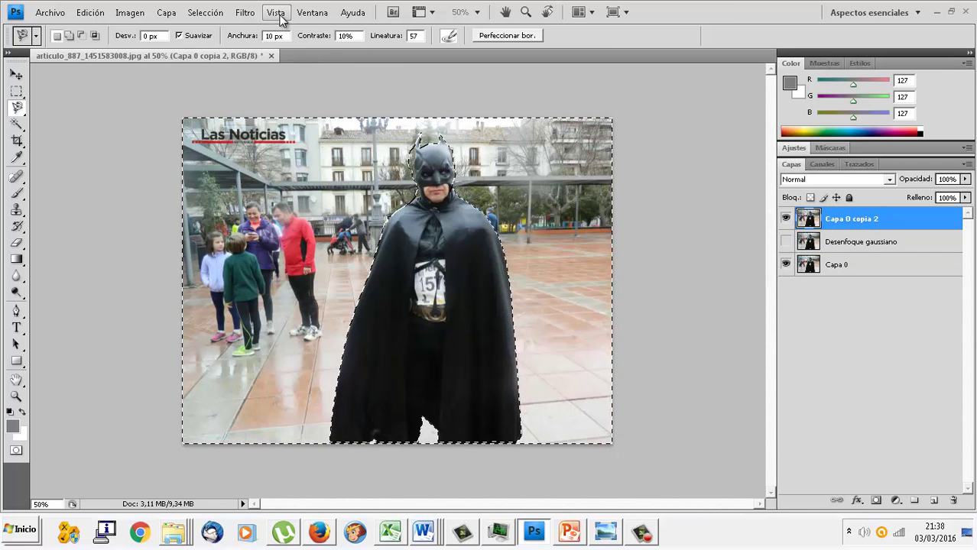
- Apply a Motion Blur with distance 44 pixels to the top layer's background
left_click(245, 12)
mouse_move(266, 144)
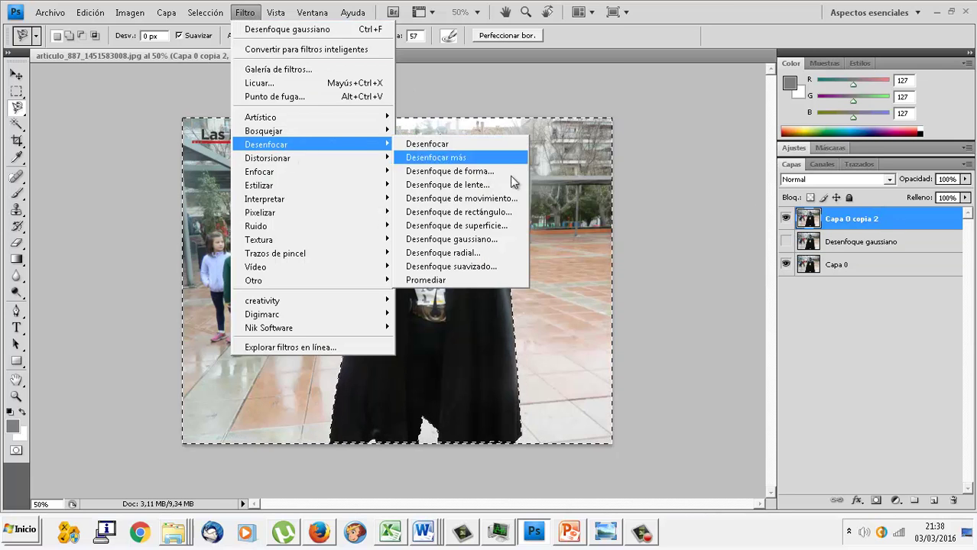
left_click(518, 197)
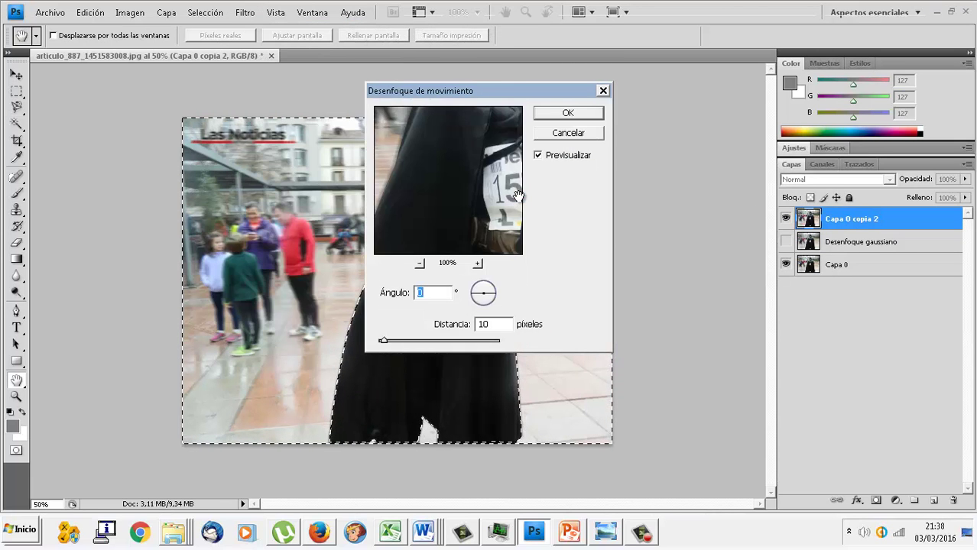
left_click_drag(518, 196, 581, 252)
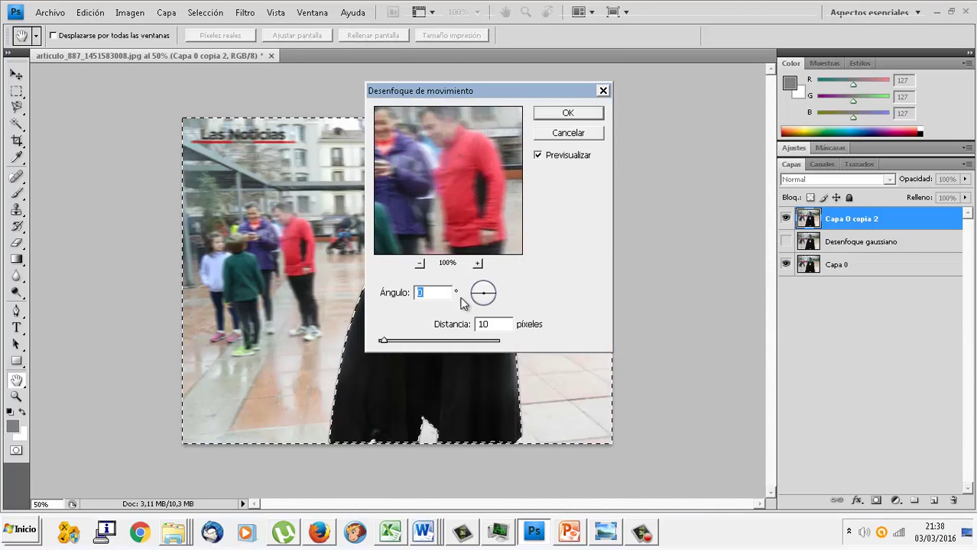
left_click_drag(400, 342, 408, 342)
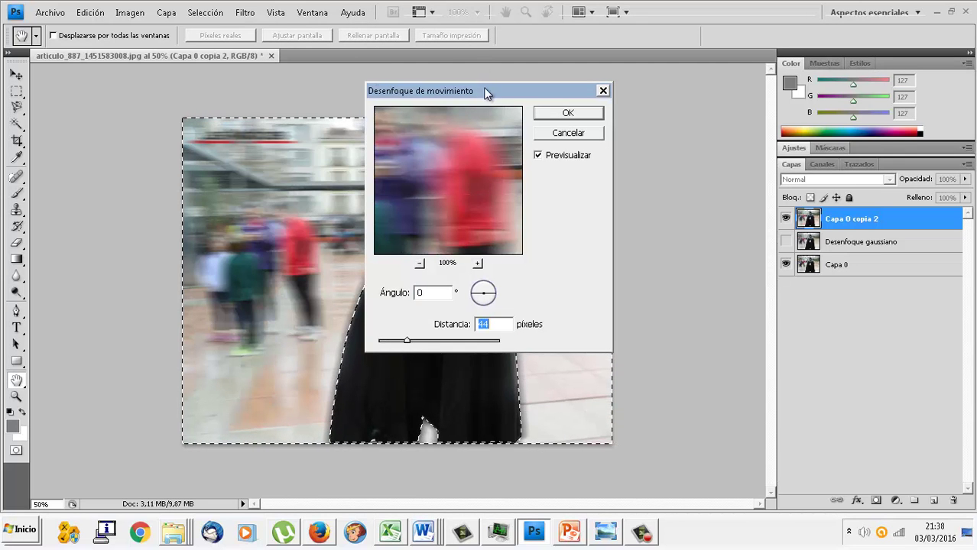
mouse_move(485, 88)
left_mouse_down()
mouse_move(659, 122)
mouse_move(636, 130)
left_mouse_up()
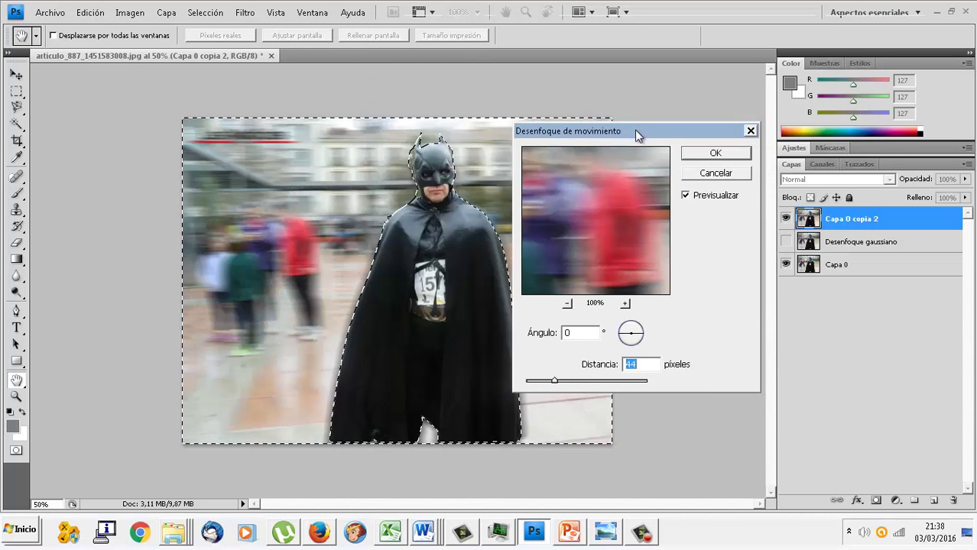
left_click(715, 153)
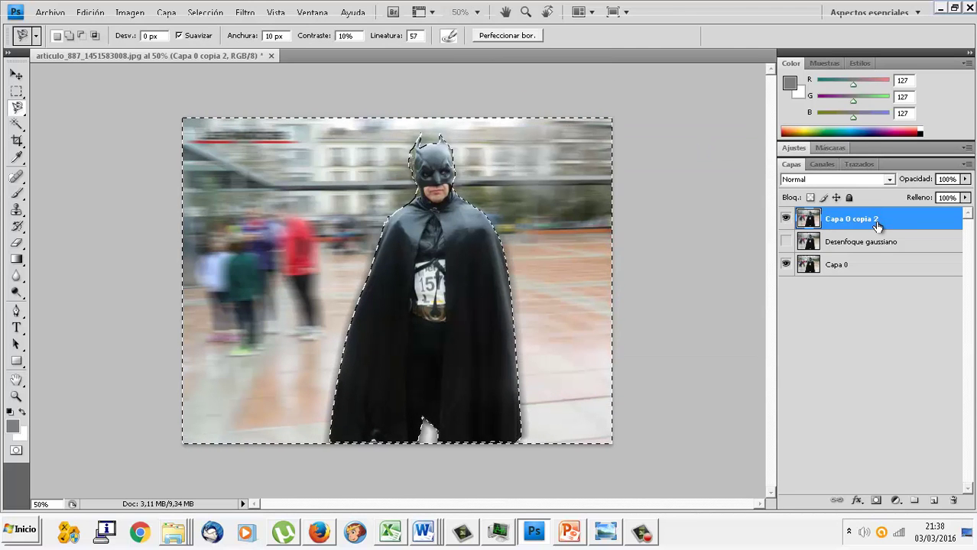
- Rename the layer 'Desenfoque de movimiento' and hide it
double_click(868, 227)
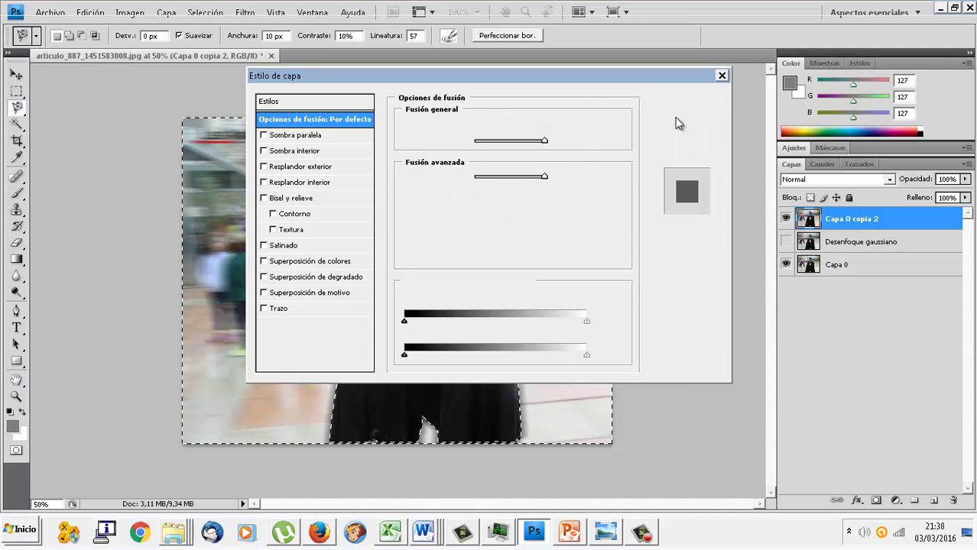
left_click(674, 117)
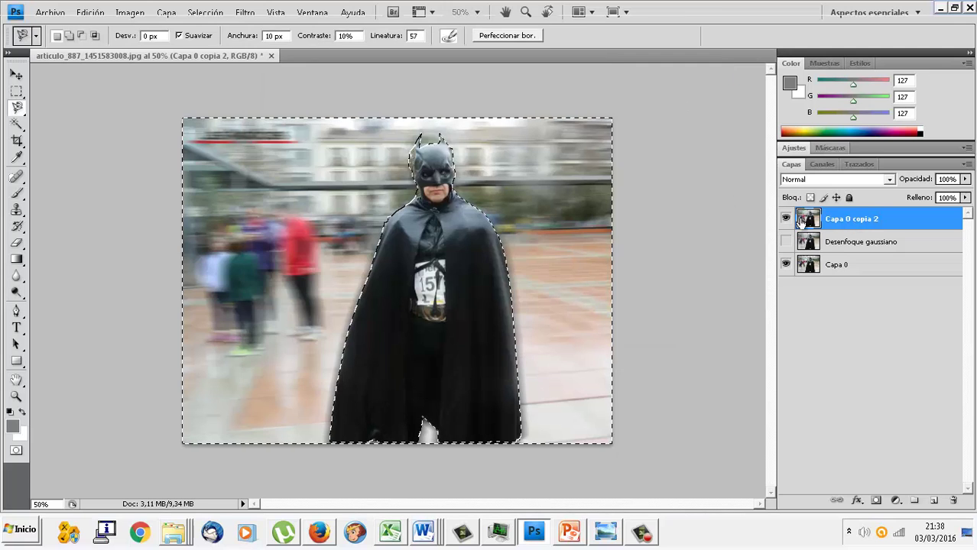
double_click(848, 219)
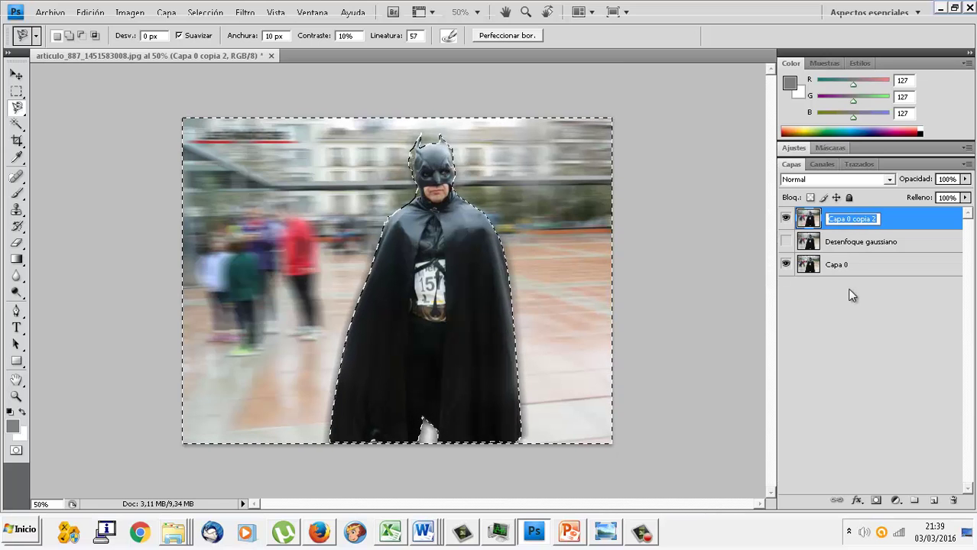
type("Desenfoque d")
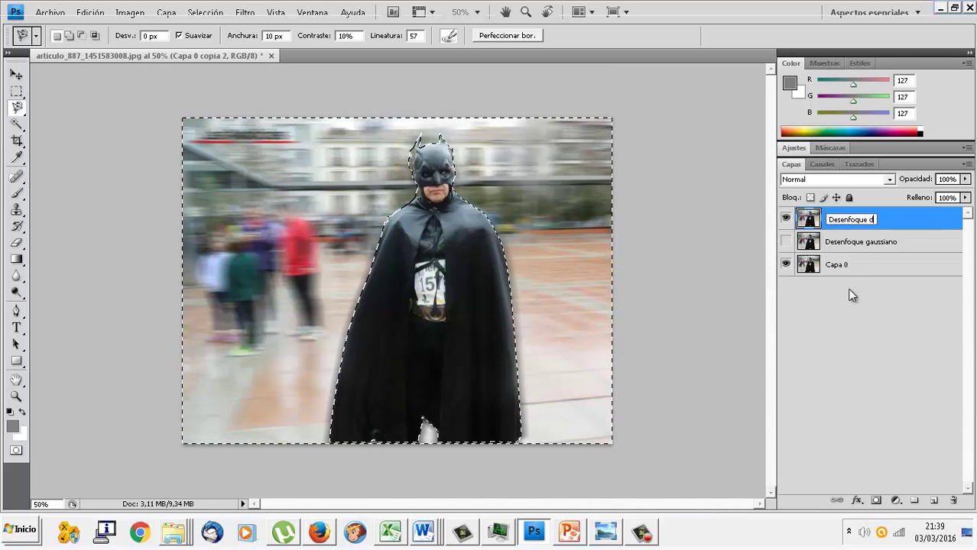
type("e movimiento")
key("Return")
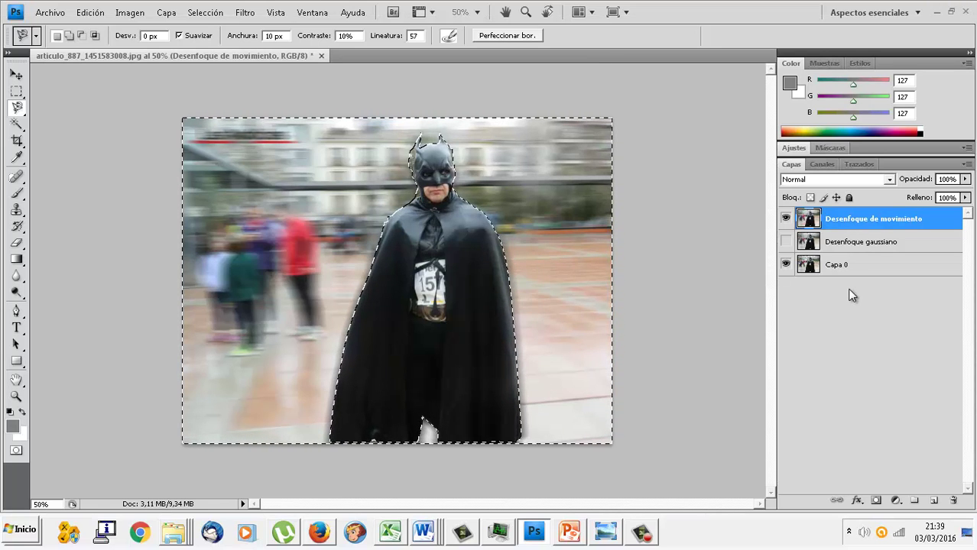
left_click(785, 217)
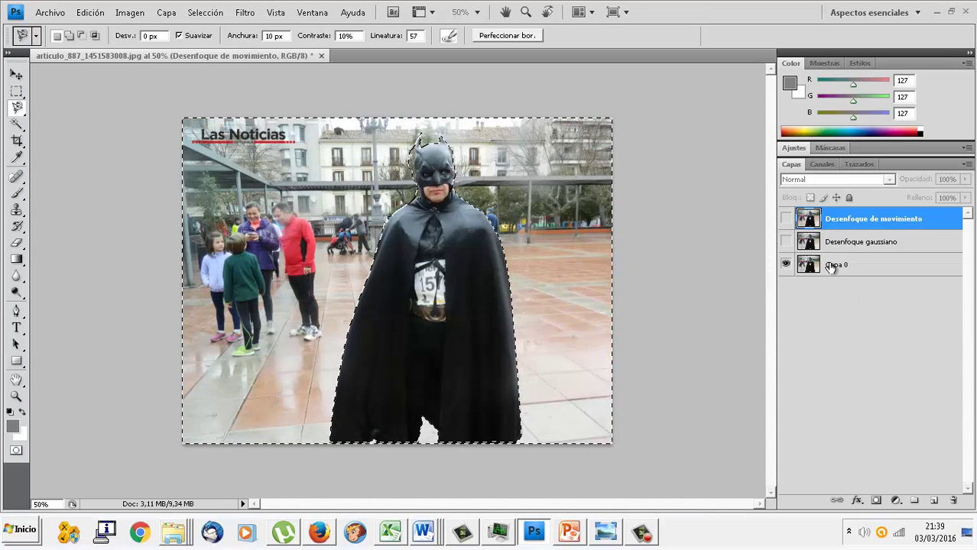
- Duplicate Capa 0, move the copy to the top, and preview the Texturizar filter
left_click(830, 265)
right_click(831, 265)
left_click(801, 256)
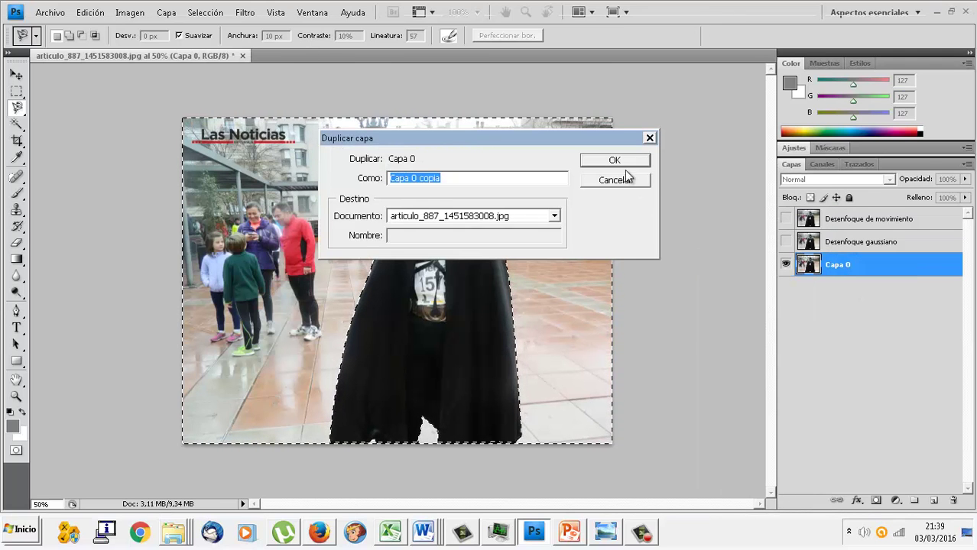
left_click(620, 162)
left_click_drag(818, 271, 840, 214)
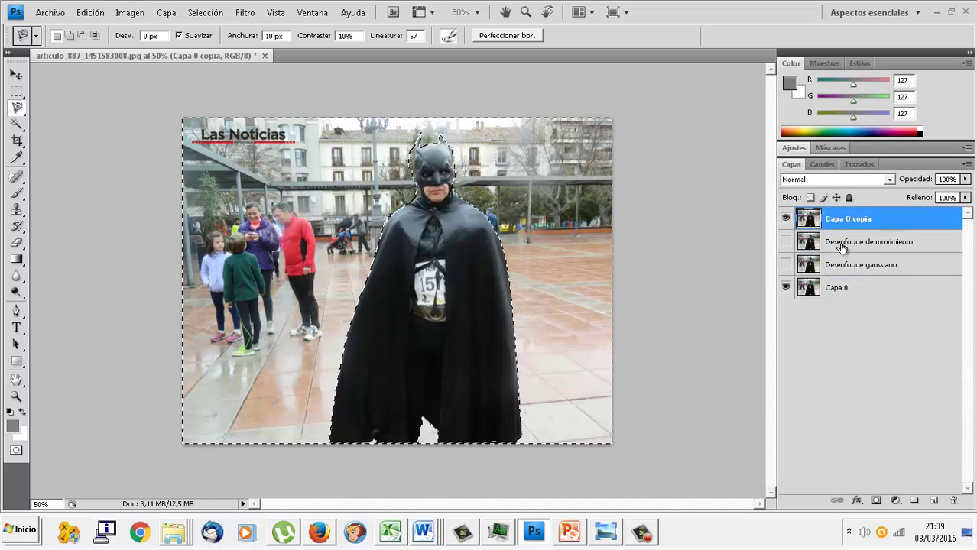
left_click(245, 12)
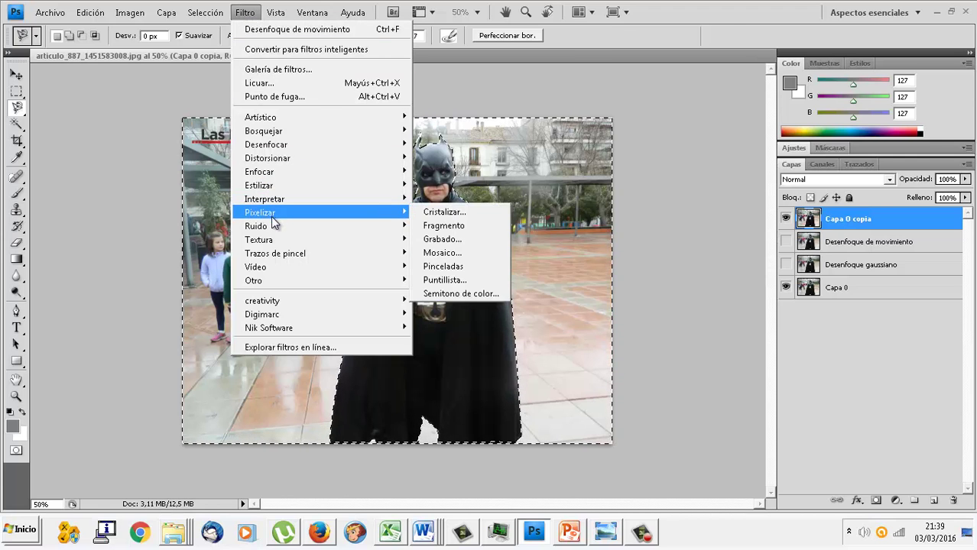
mouse_move(258, 240)
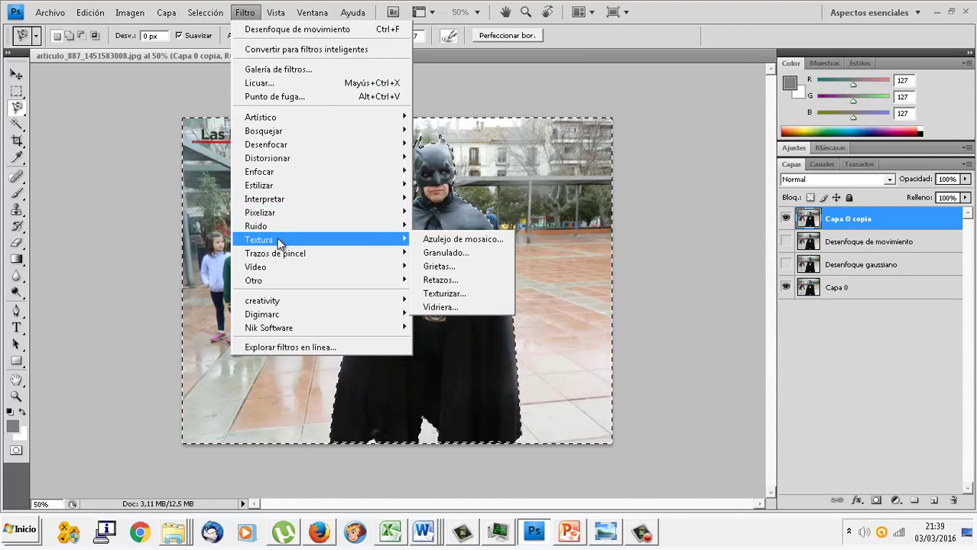
left_click(484, 295)
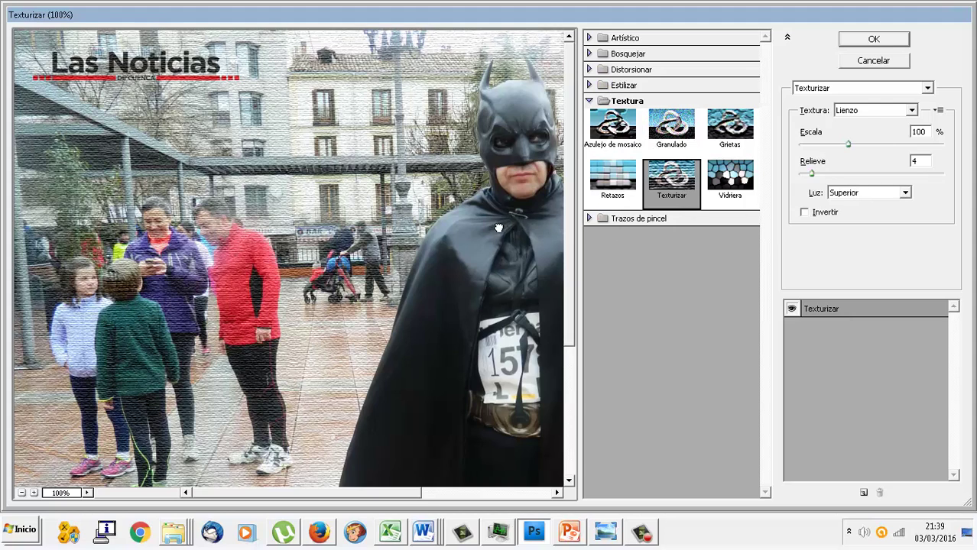
- Apply an inverted Arenisca texture at 77% scale, relief 7, lit from the left
left_click_drag(498, 228, 102, 183)
left_click_drag(260, 170, 44, 282)
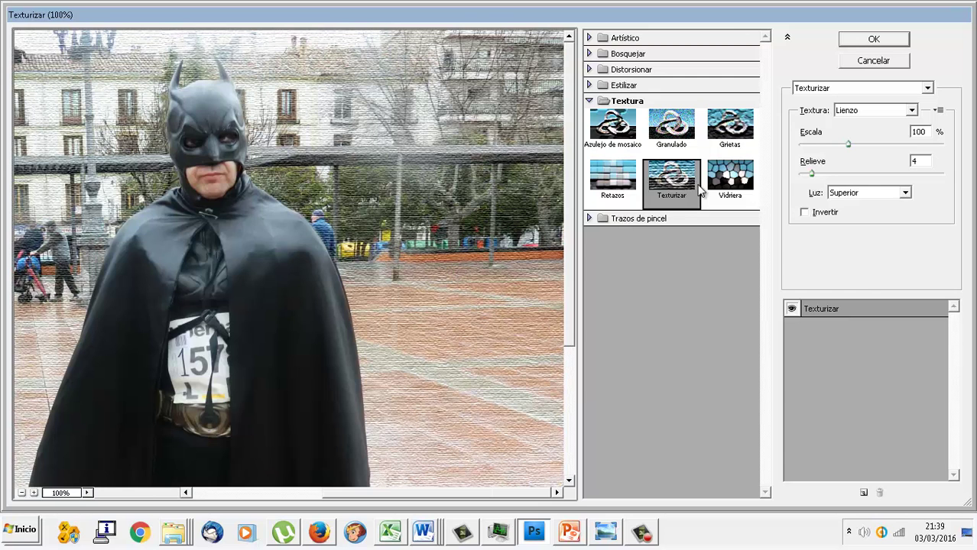
left_click(912, 110)
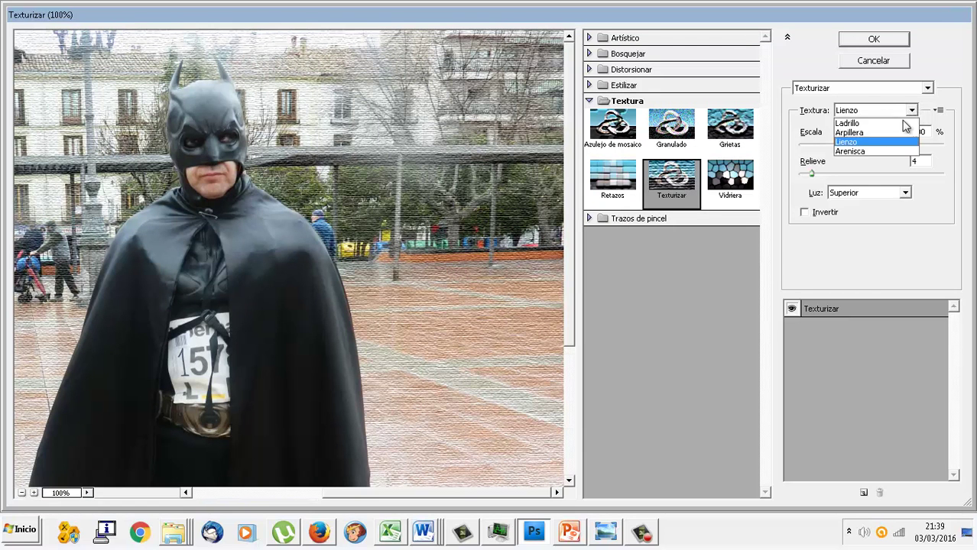
left_click(869, 154)
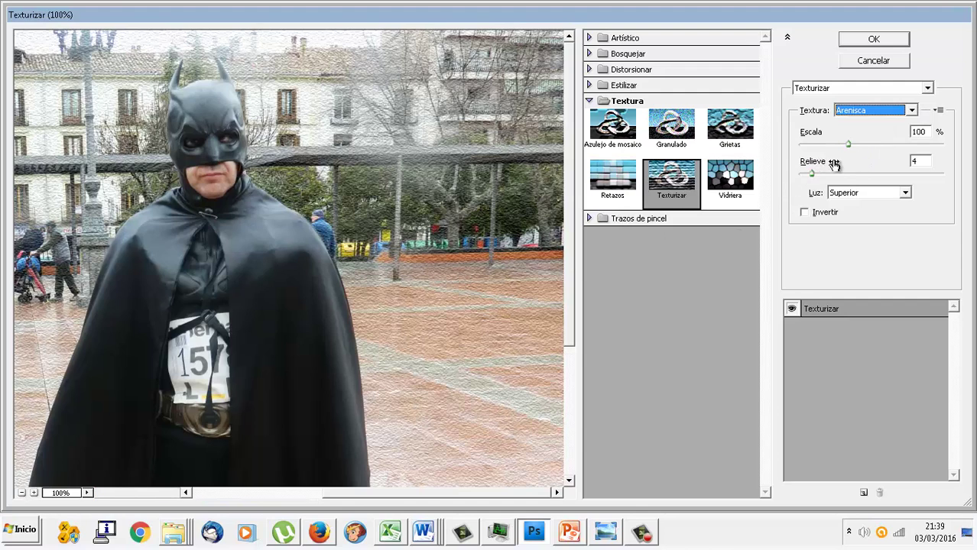
mouse_move(848, 155)
left_mouse_down()
mouse_move(879, 151)
mouse_move(813, 150)
mouse_move(870, 146)
left_mouse_up()
mouse_move(813, 175)
left_mouse_down()
mouse_move(843, 176)
mouse_move(829, 176)
left_mouse_up()
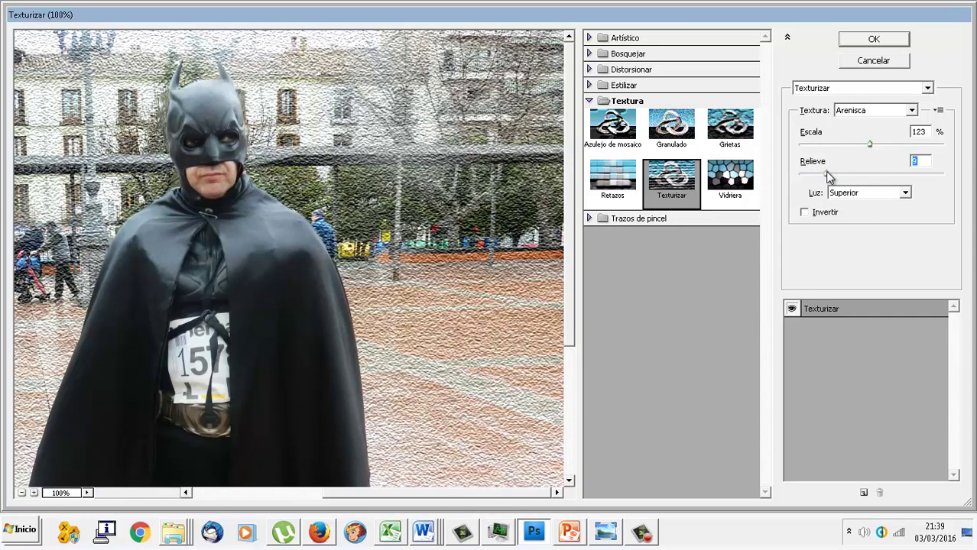
left_click(868, 200)
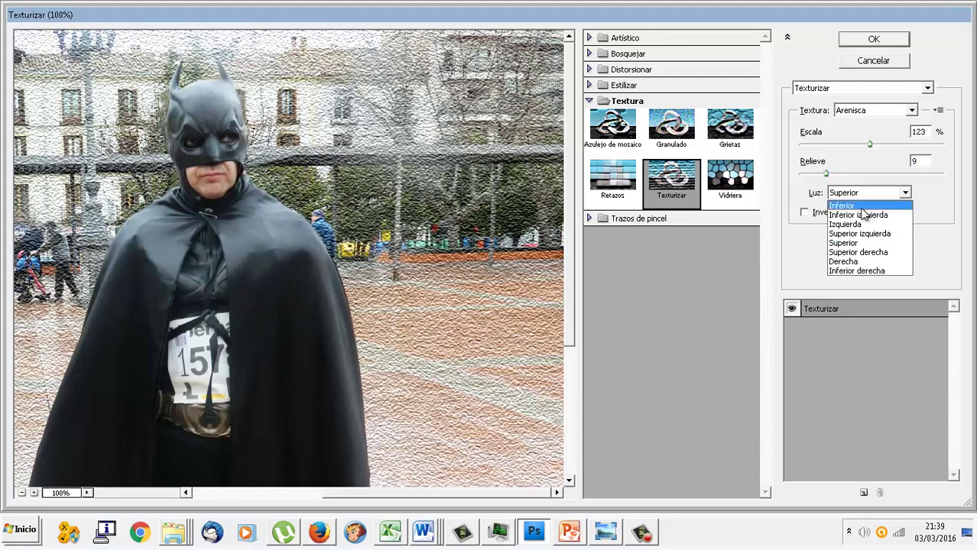
left_click(857, 223)
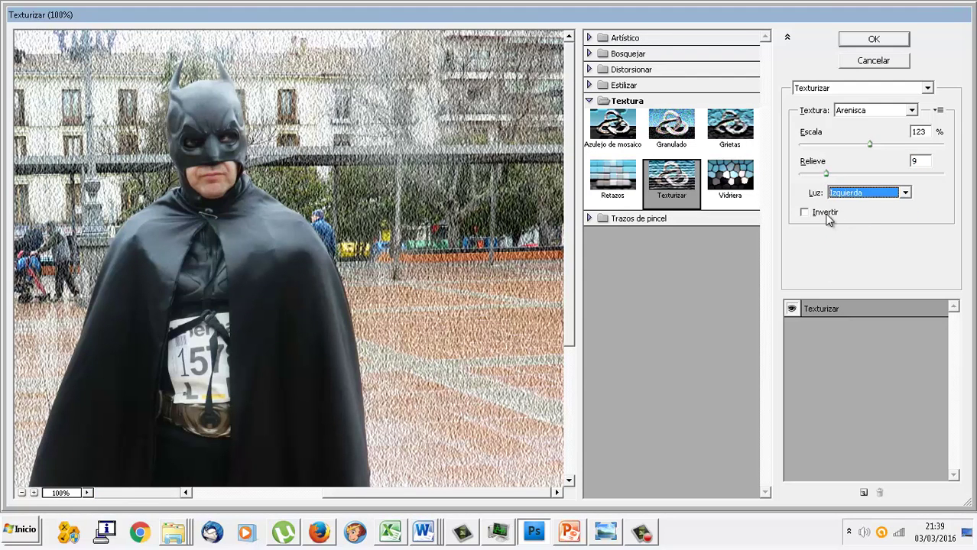
left_click(825, 214)
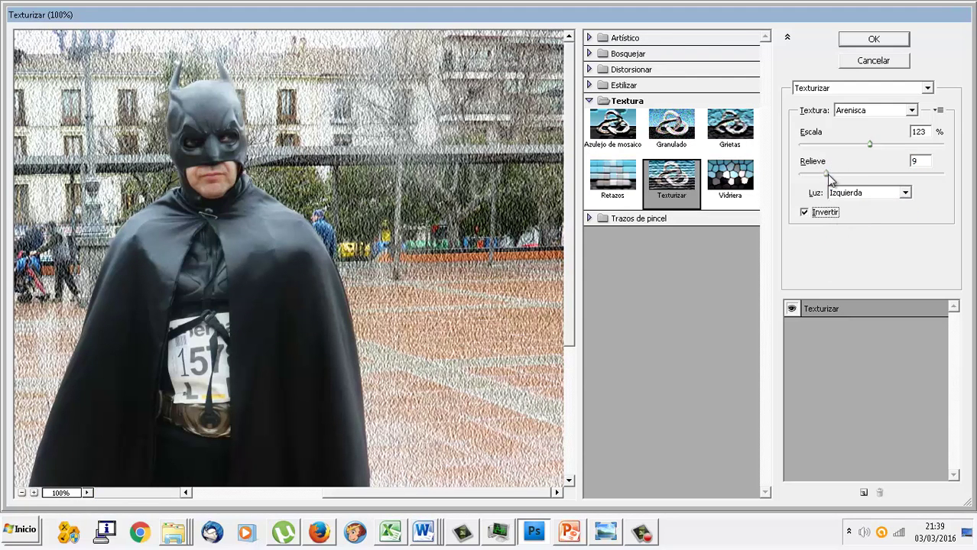
mouse_move(831, 178)
left_mouse_down()
mouse_move(799, 176)
mouse_move(910, 156)
left_mouse_up()
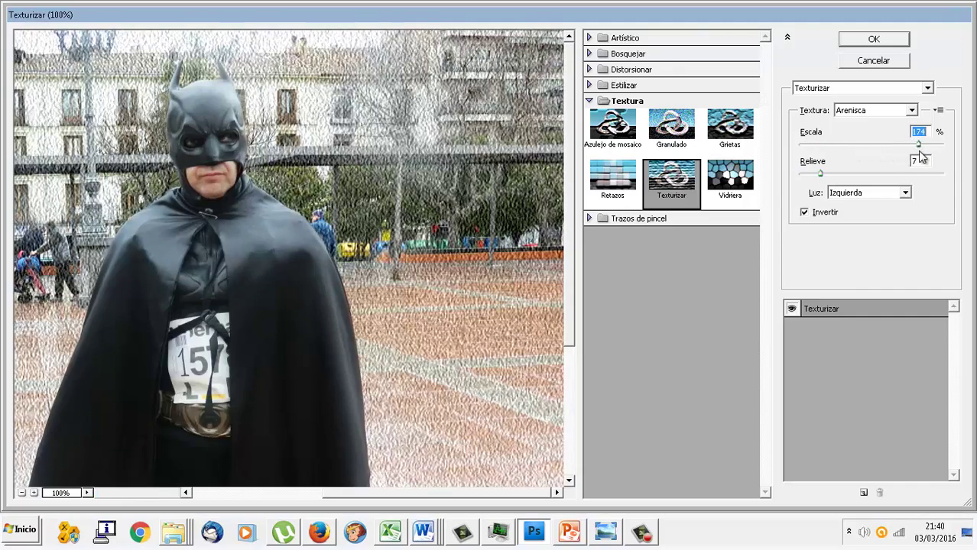
left_click_drag(891, 147, 829, 157)
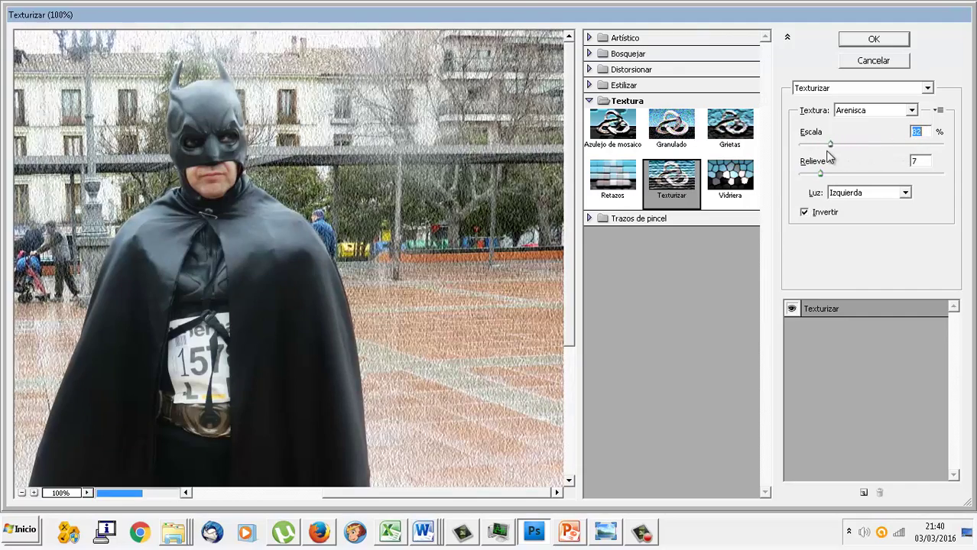
left_click(855, 44)
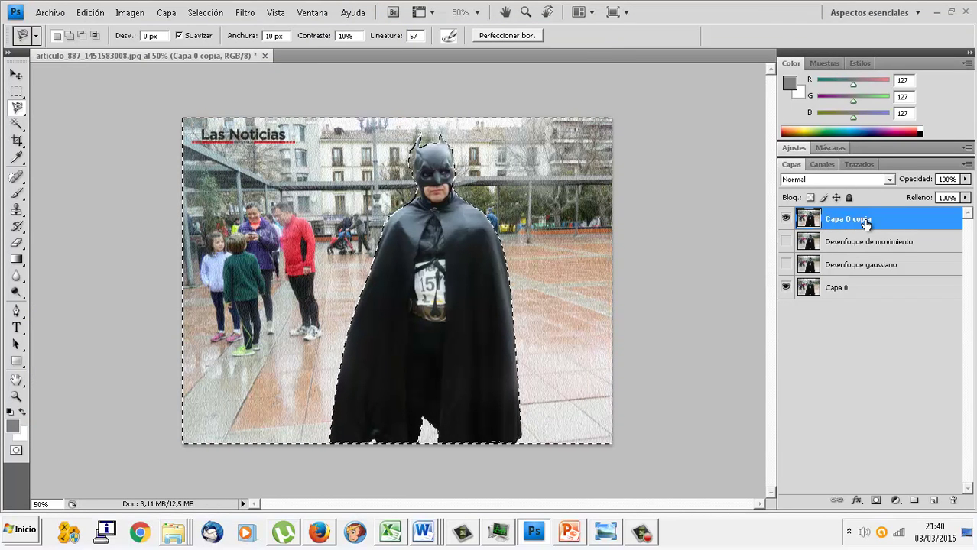
- Rename the textured layer 'Filtro arenisca' and hide it
double_click(866, 221)
type("Filtro arenis")
type("ca")
key("Return")
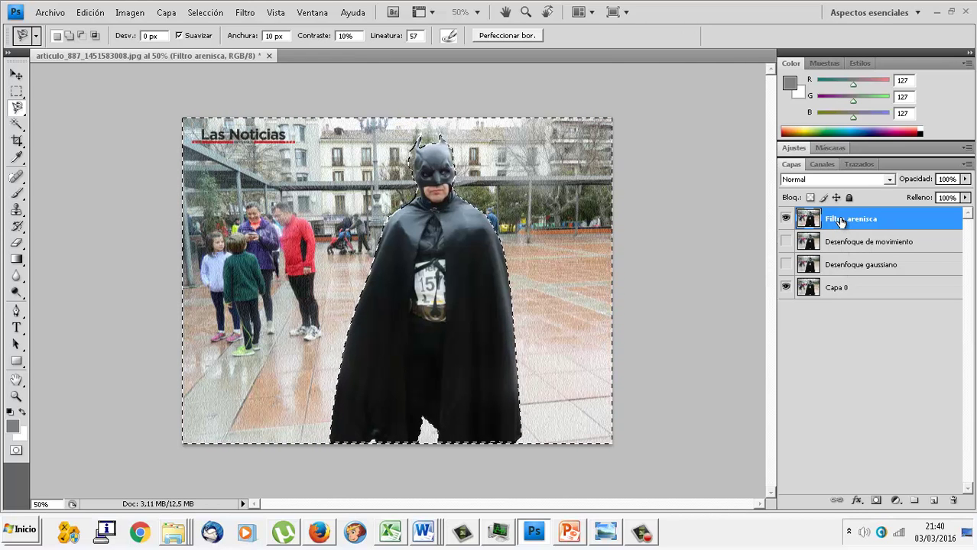
left_click(785, 219)
- Duplicate Capa 0 and move the new Capa 0 copia to the top
left_click(833, 288)
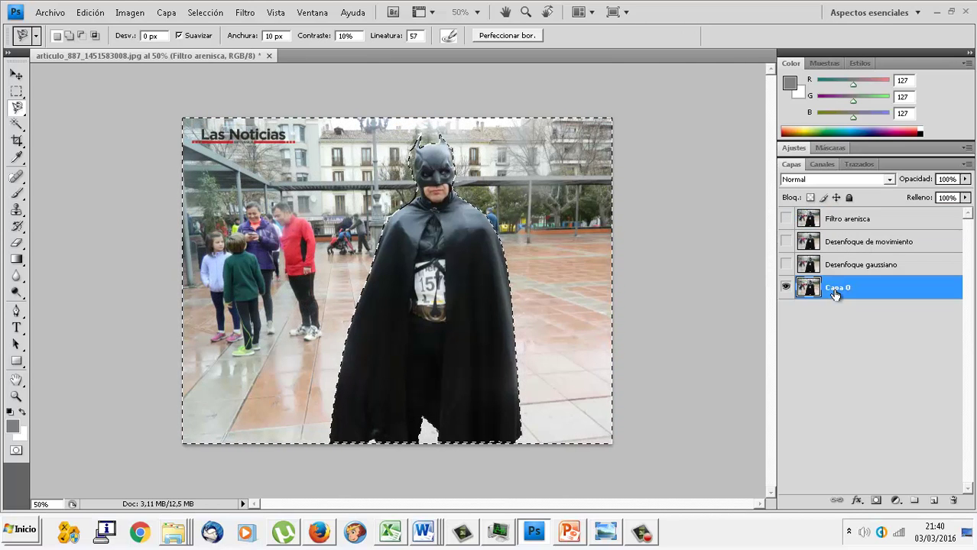
right_click(842, 289)
left_click(727, 253)
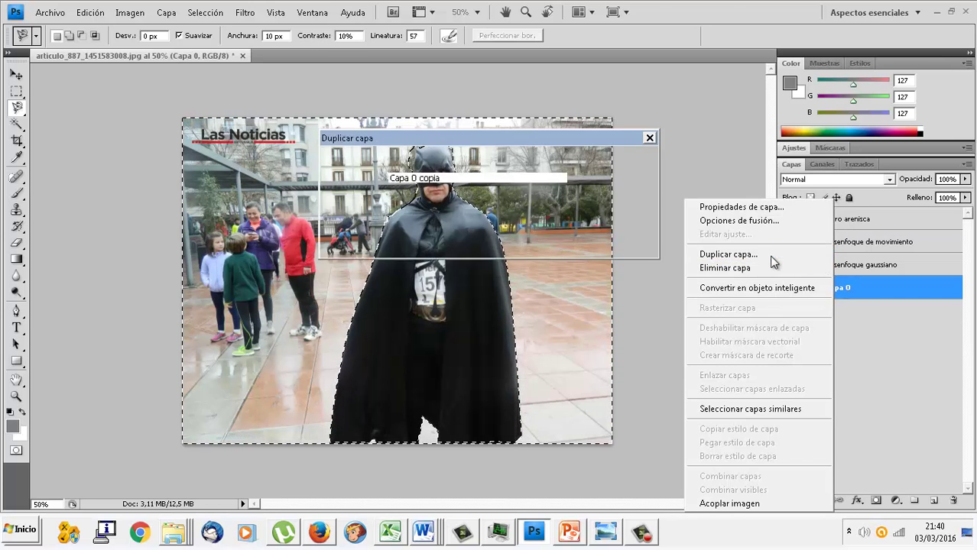
left_click(616, 160)
left_click_drag(856, 294, 844, 223)
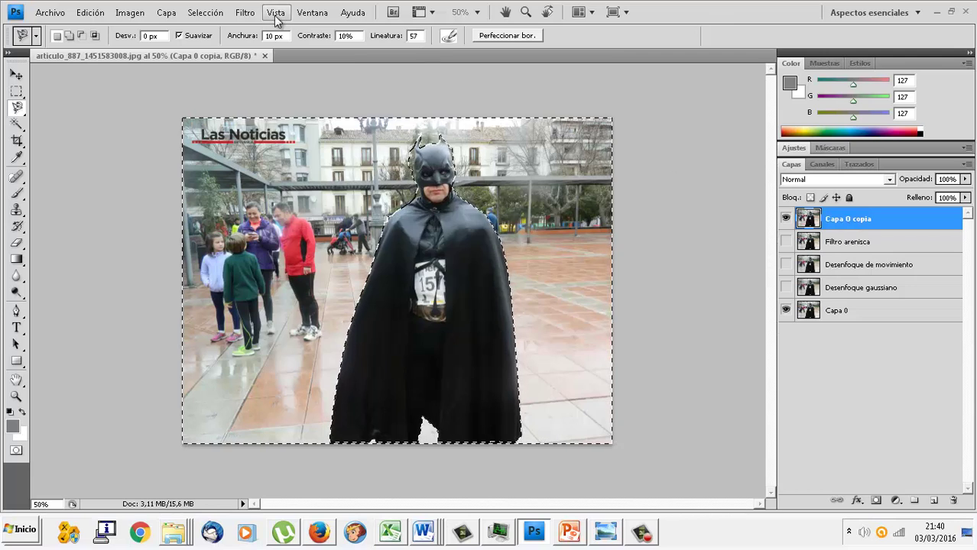
- Apply a Ladrillo brick texture at 154% scale, relief 10, lit from the top left
left_click(245, 14)
mouse_move(260, 239)
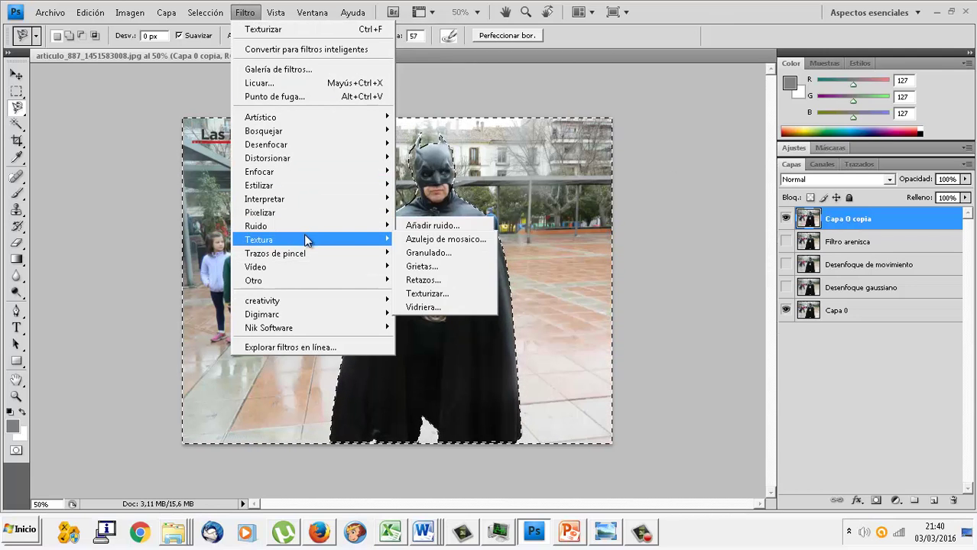
left_click(459, 293)
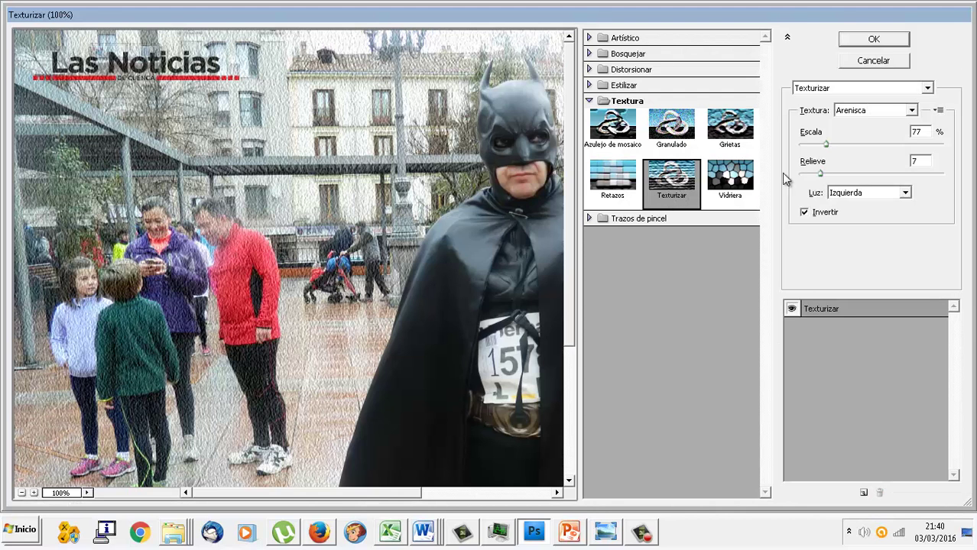
left_click(911, 111)
left_click(886, 122)
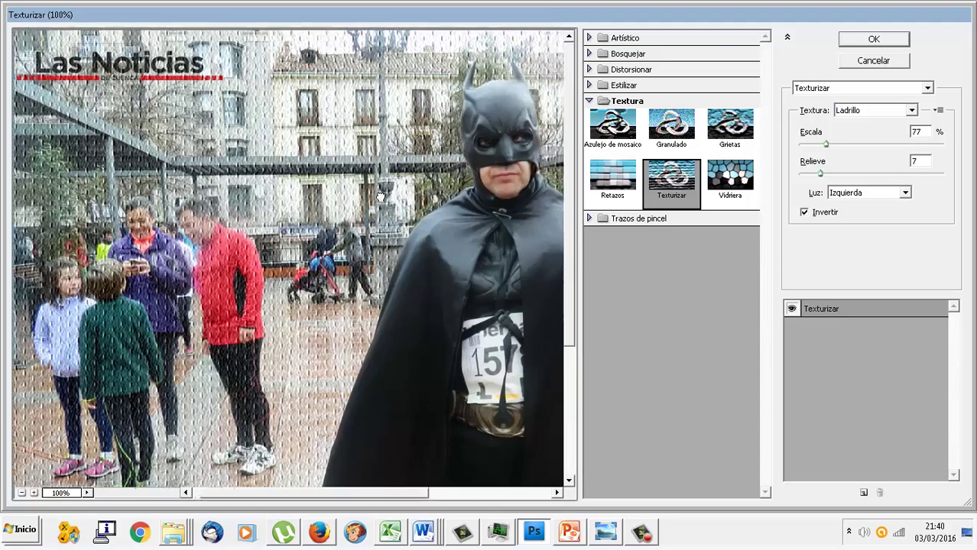
left_click_drag(440, 195, 126, 197)
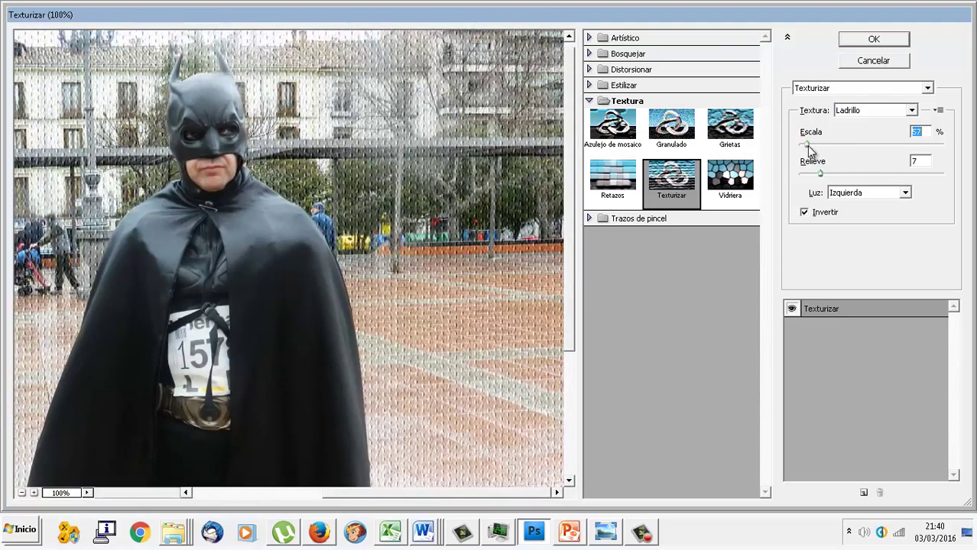
left_click_drag(831, 145, 900, 145)
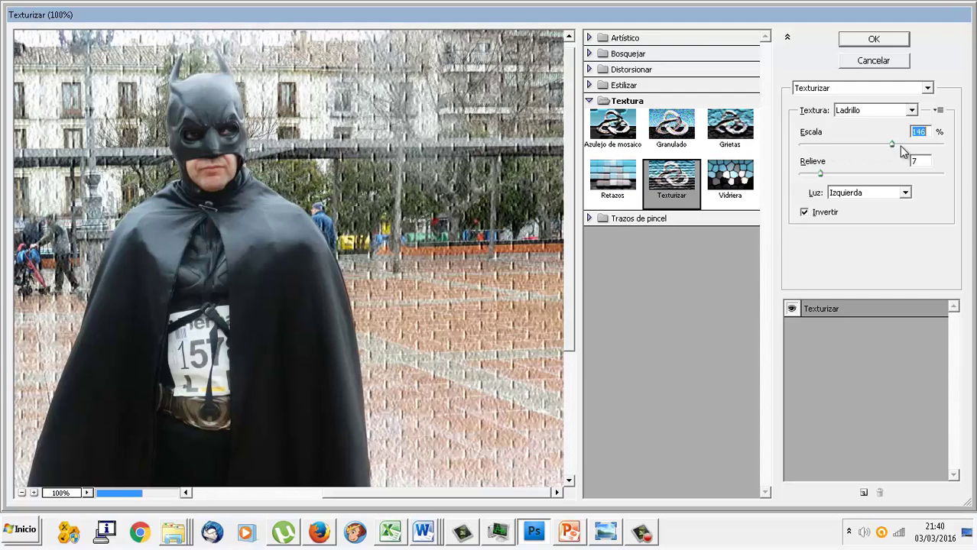
mouse_move(820, 177)
left_mouse_down()
mouse_move(852, 177)
mouse_move(830, 175)
left_mouse_up()
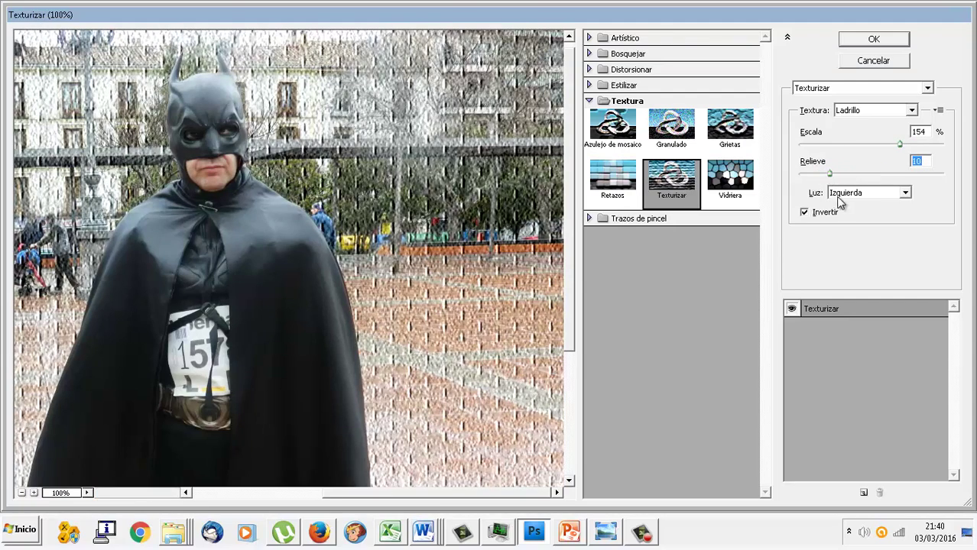
left_click(847, 195)
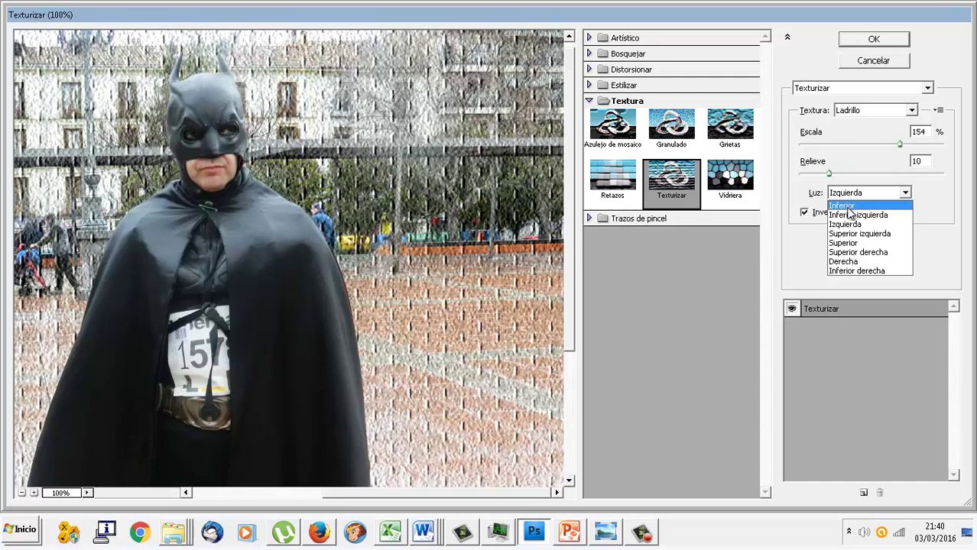
left_click(850, 234)
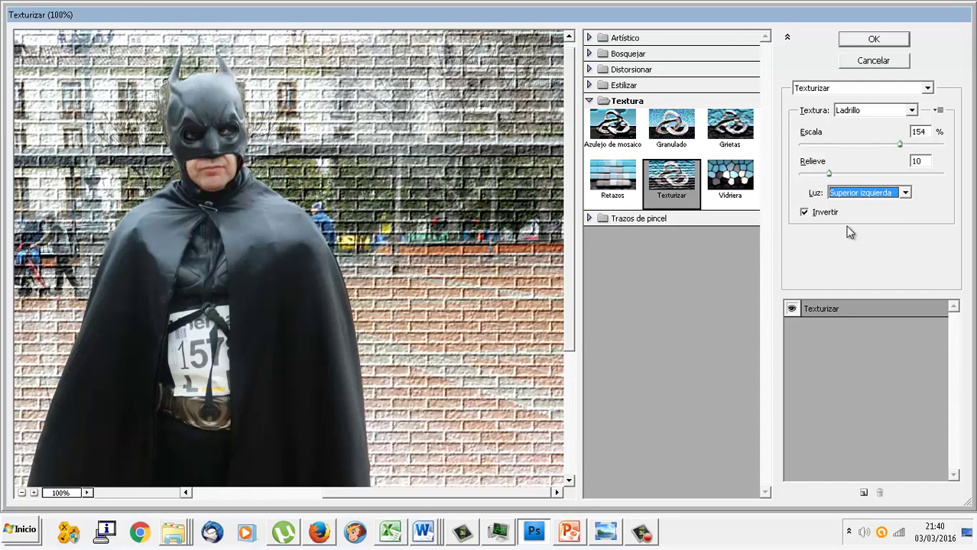
left_click(873, 39)
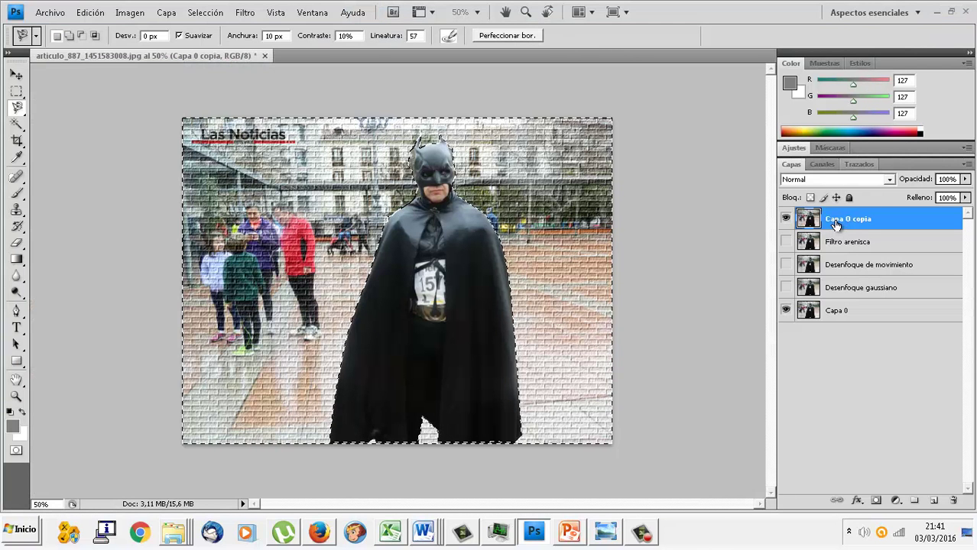
- Rename the brick layer 'Texturizar ladrillo' and hide it
right_click(838, 221)
left_click(861, 224)
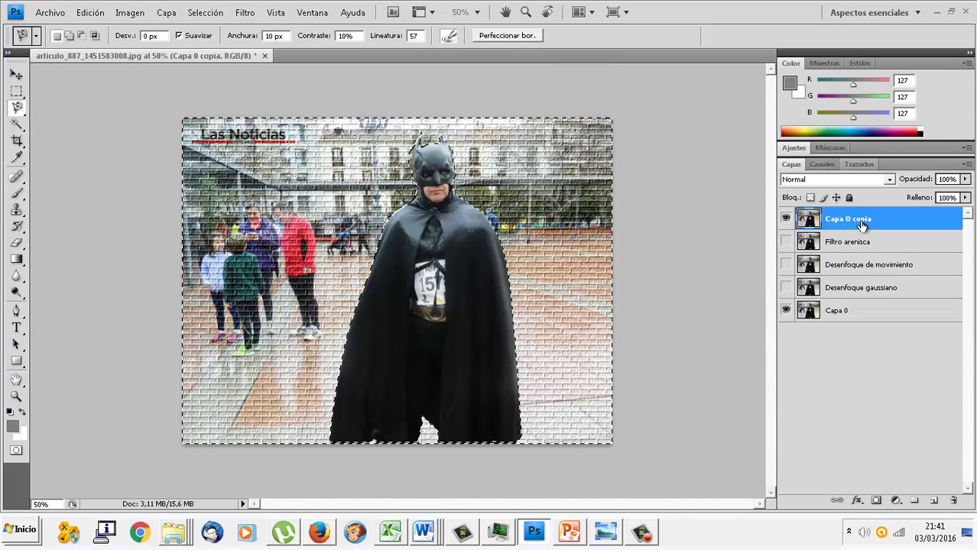
double_click(861, 221)
type("Texturizar l")
type("adrillo")
key("Return")
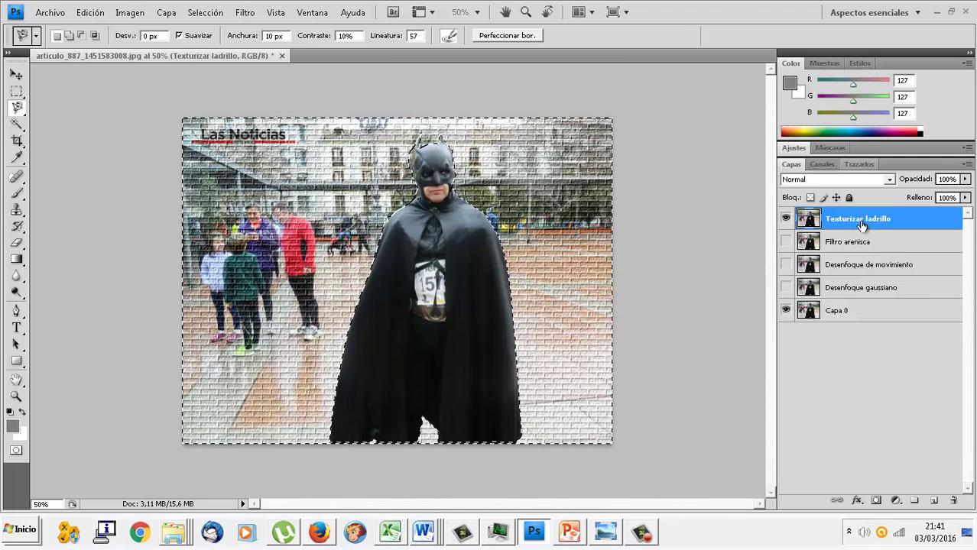
left_click(786, 217)
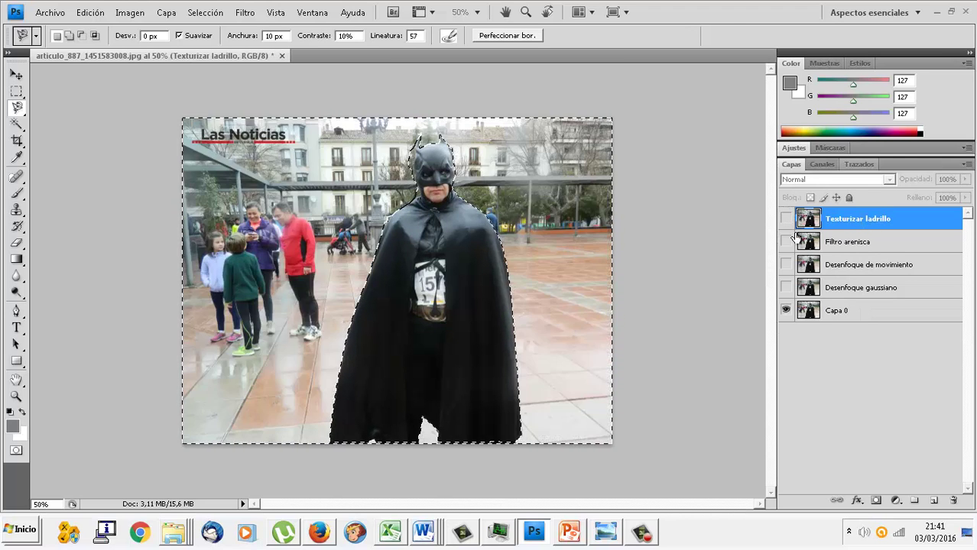
- Duplicate Capa 0 and move the new Capa 0 copia to the top
left_click(837, 309)
right_click(840, 310)
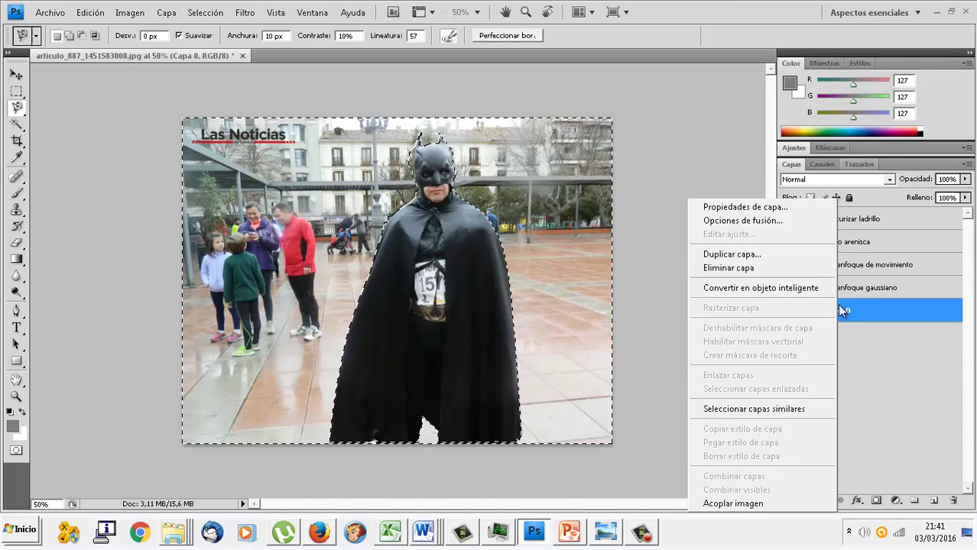
left_click(792, 255)
left_click(609, 160)
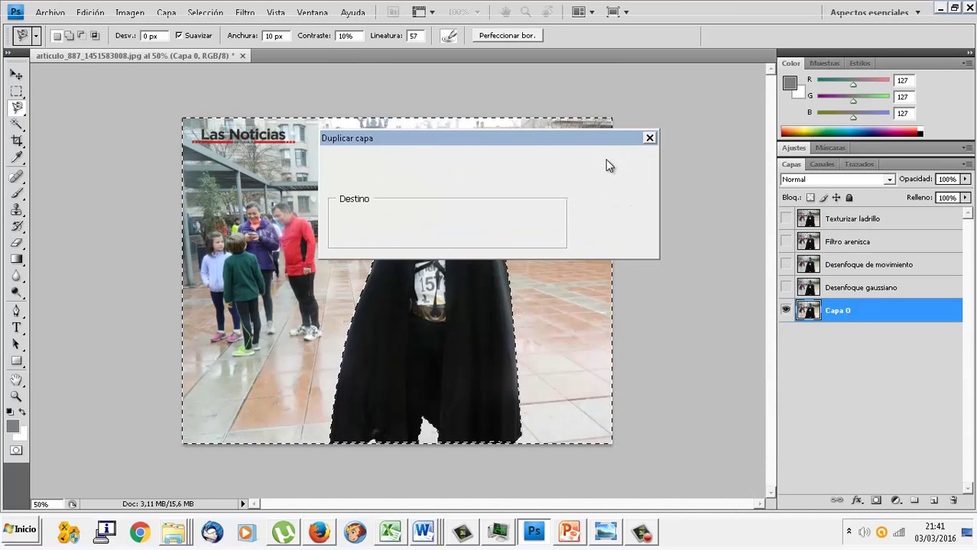
left_click_drag(848, 311, 846, 218)
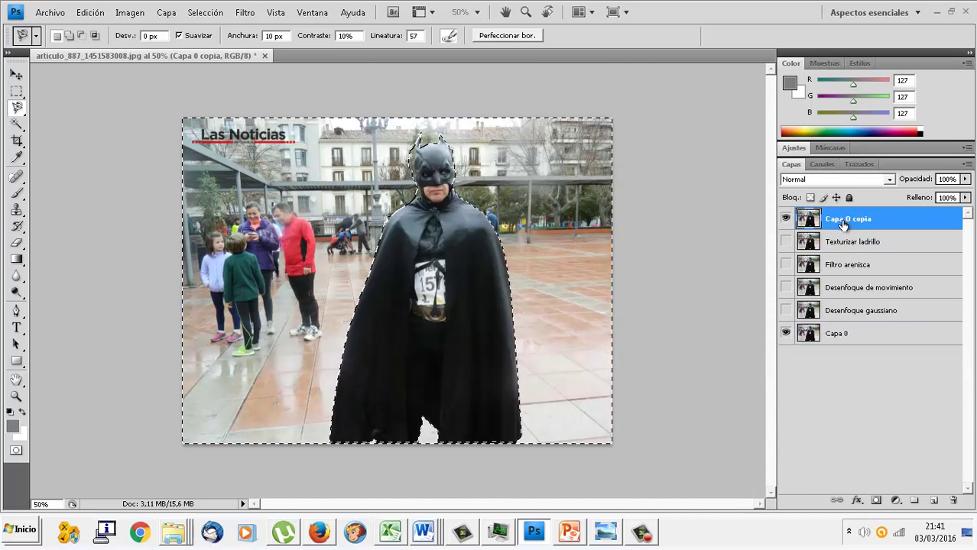
- Apply the Vidriera stained-glass filter to Capa 0 copia with cell size 8, border width 2, and adjusted light intensity
left_click(245, 13)
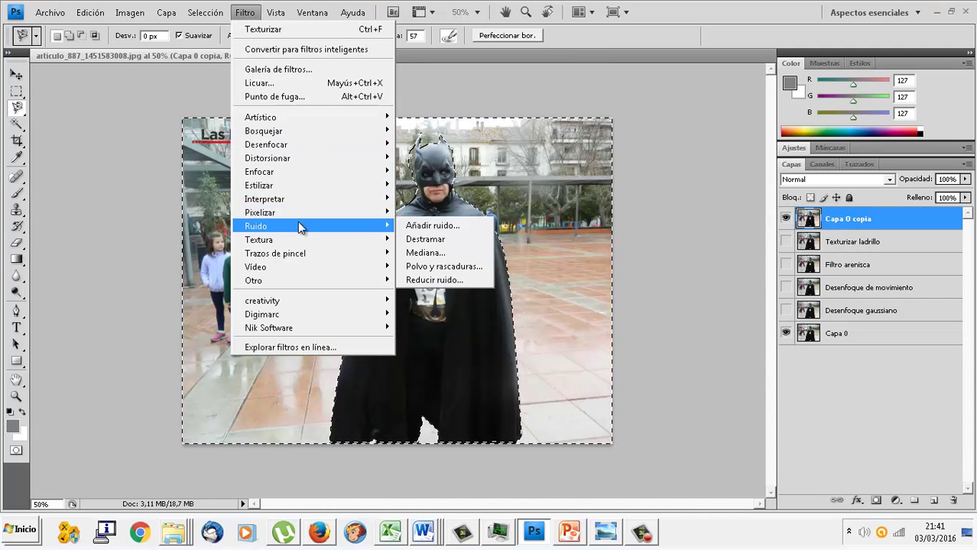
mouse_move(260, 239)
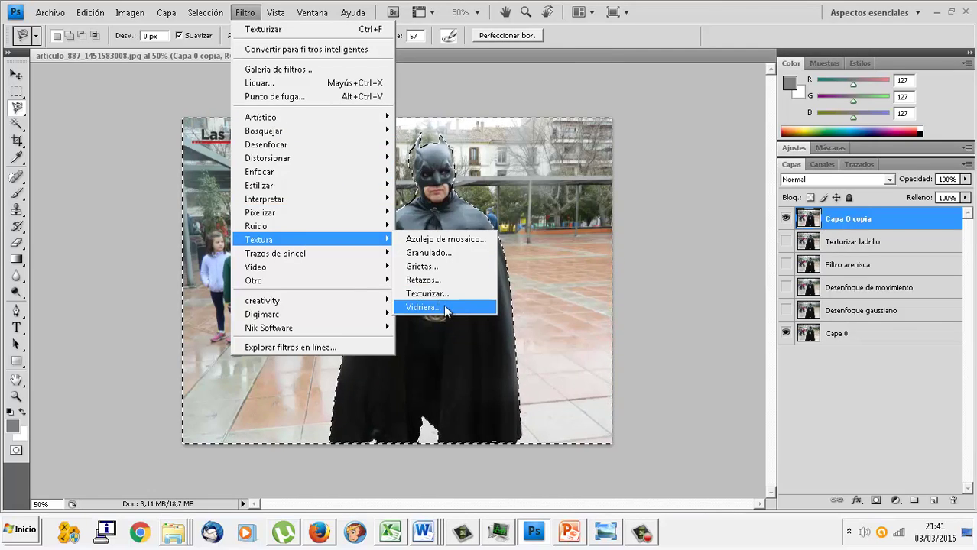
left_click(439, 306)
left_click_drag(554, 233, 249, 356)
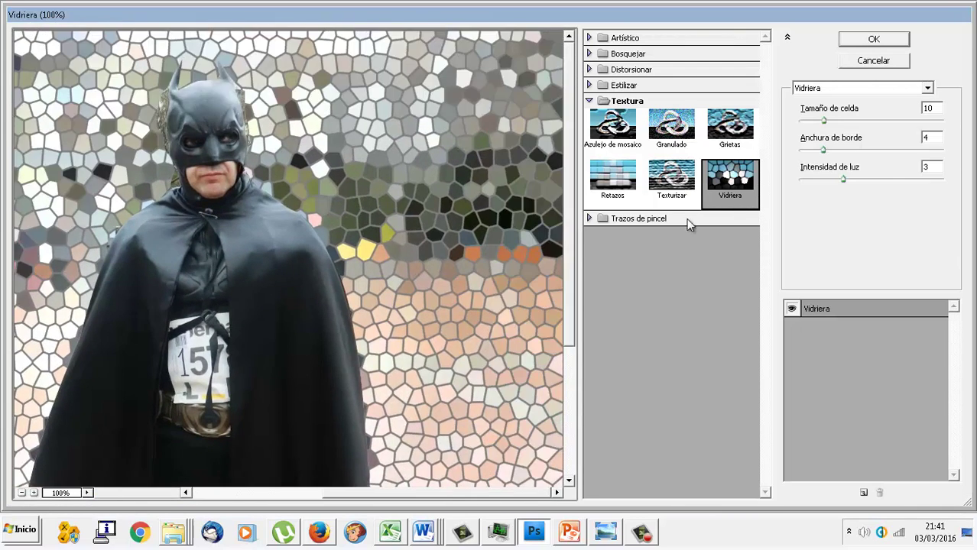
left_click_drag(822, 120, 798, 124)
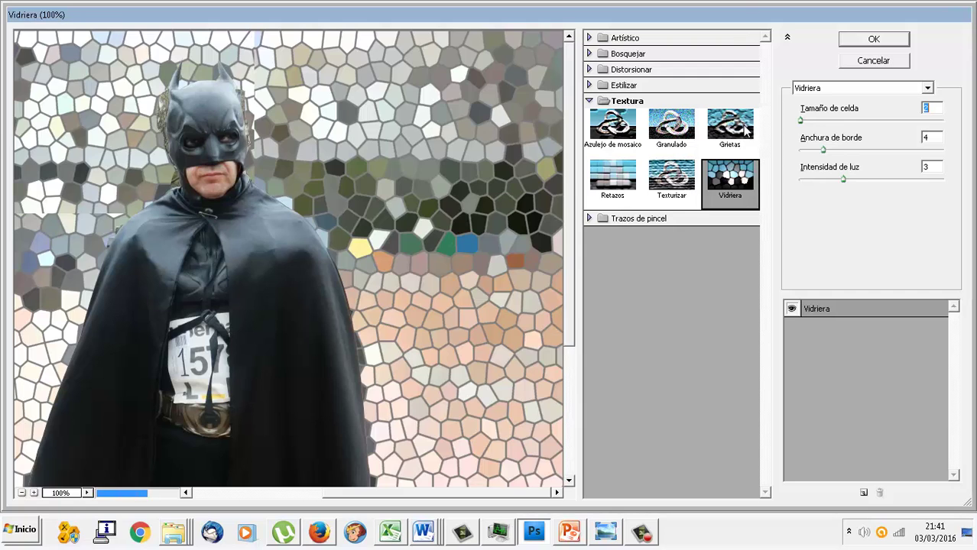
mouse_move(802, 122)
left_mouse_down()
mouse_move(817, 121)
mouse_move(855, 150)
mouse_move(807, 147)
left_mouse_up()
mouse_move(842, 179)
left_mouse_down()
mouse_move(922, 177)
mouse_move(770, 183)
left_mouse_up()
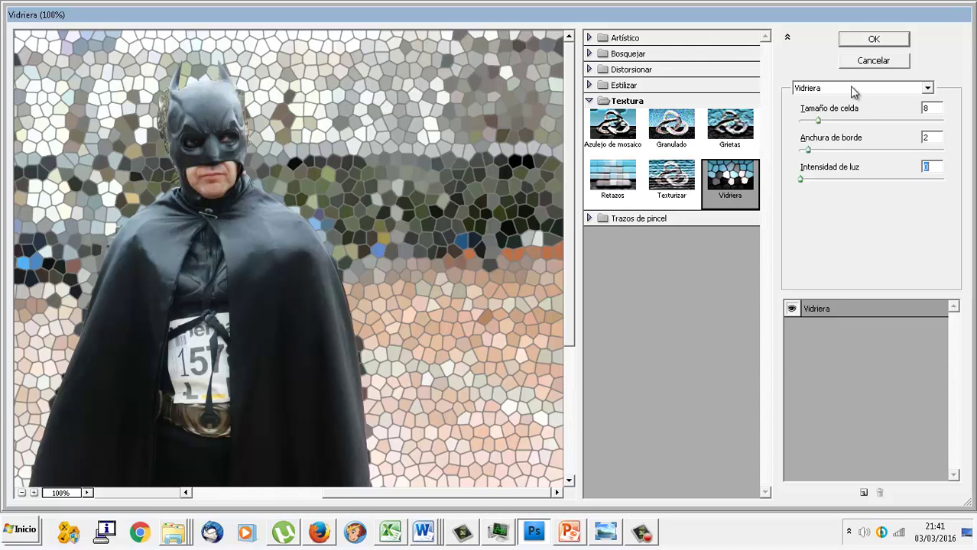
left_click(872, 40)
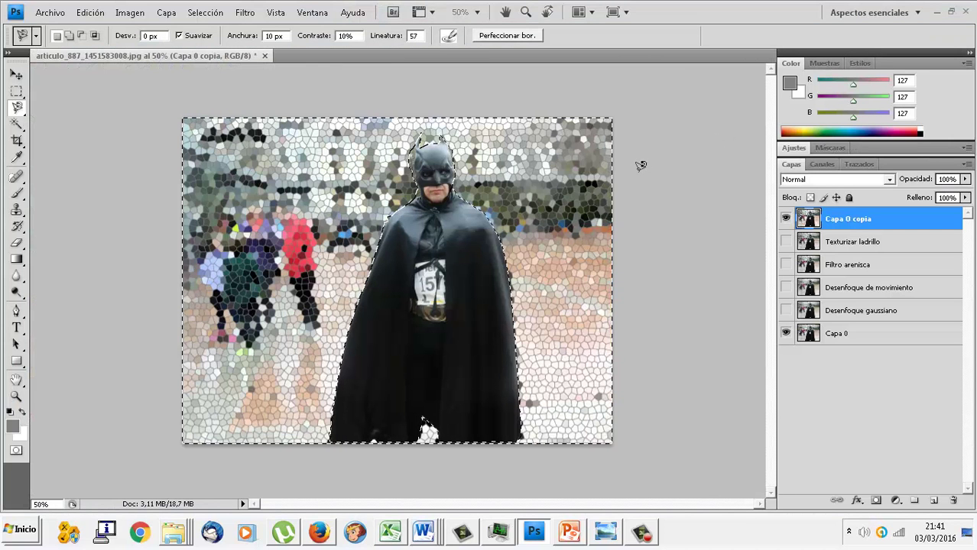
- Hide Capa 0 copia, duplicate Capa 0 as Capa 0 copia 2 at the top, and start renaming Capa 0 copia
left_click(785, 219)
right_click(835, 337)
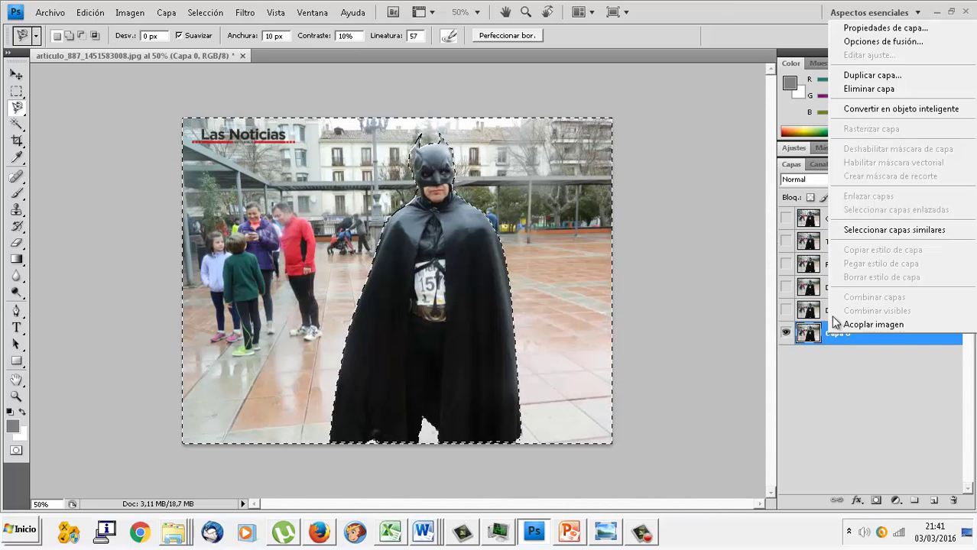
left_click(863, 75)
left_click(634, 159)
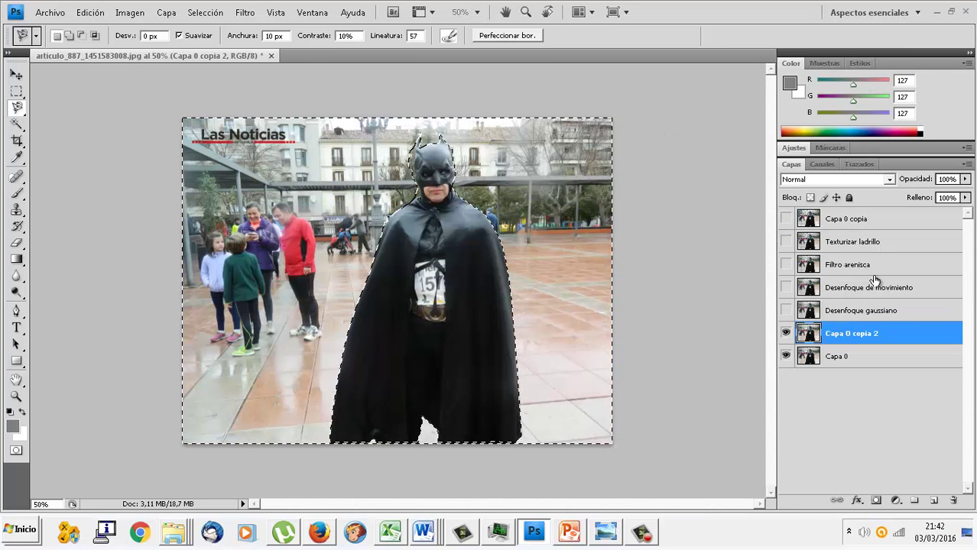
left_click_drag(872, 332, 847, 222)
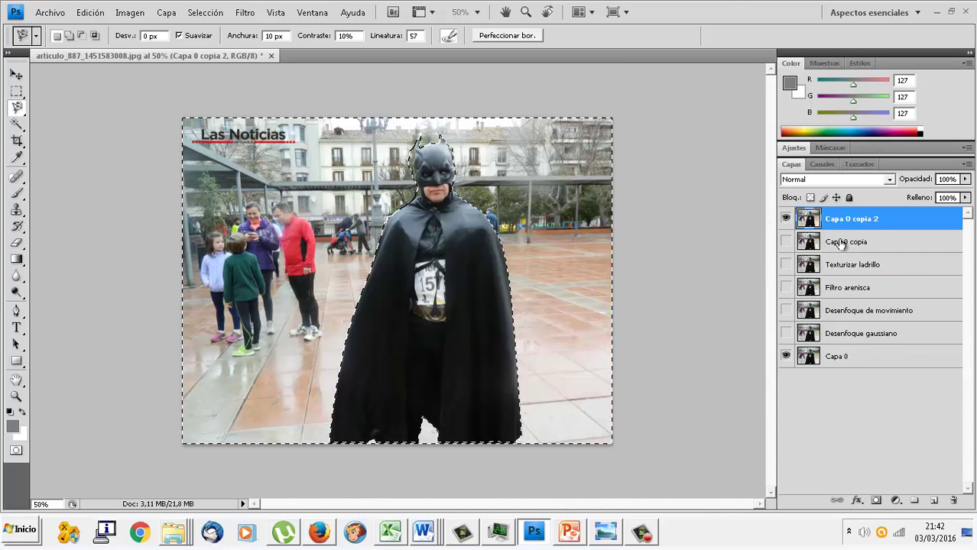
double_click(841, 242)
type("Fon")
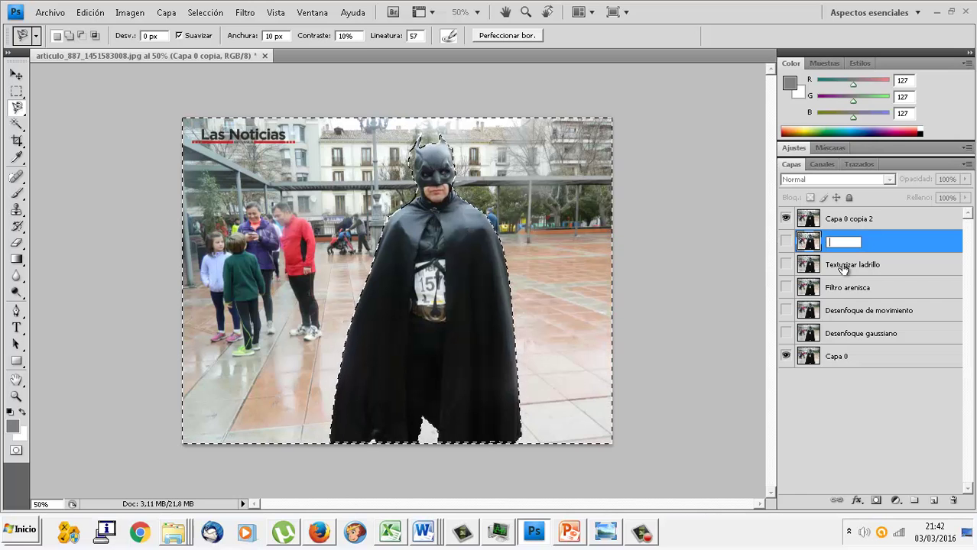
type("riera")
- Confirm the Filtro vidriera name, then preview Textura filters on Capa 0 copia 2, settling on Grietas
key("Return")
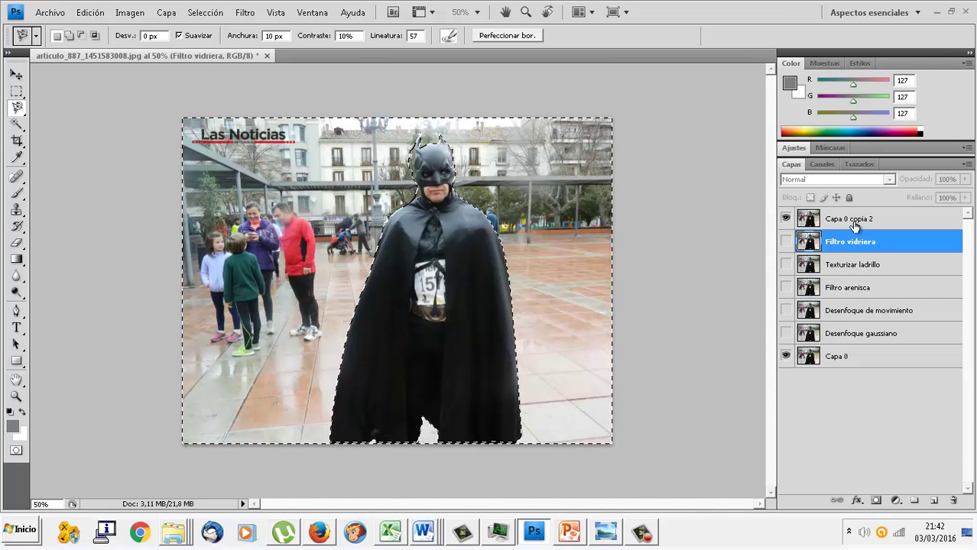
left_click(856, 219)
left_click(246, 13)
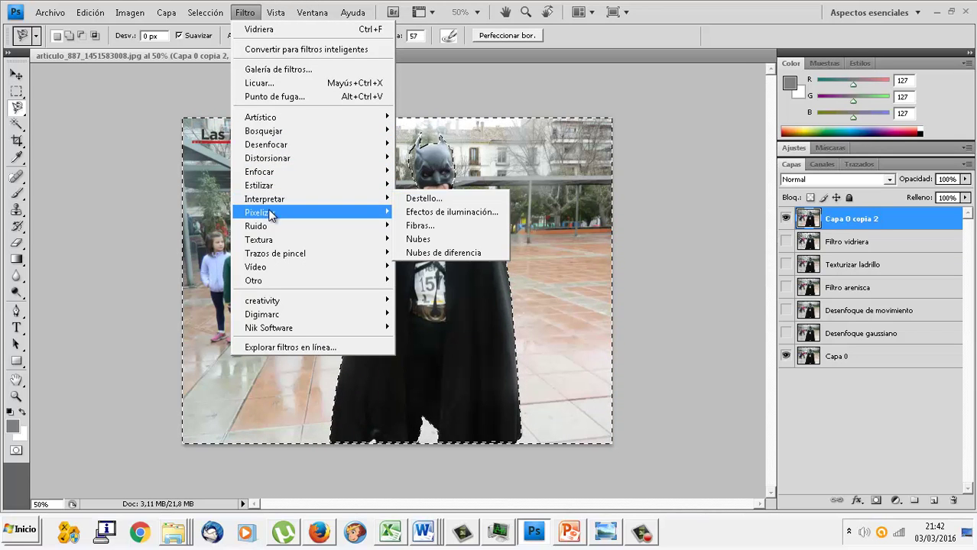
mouse_move(259, 239)
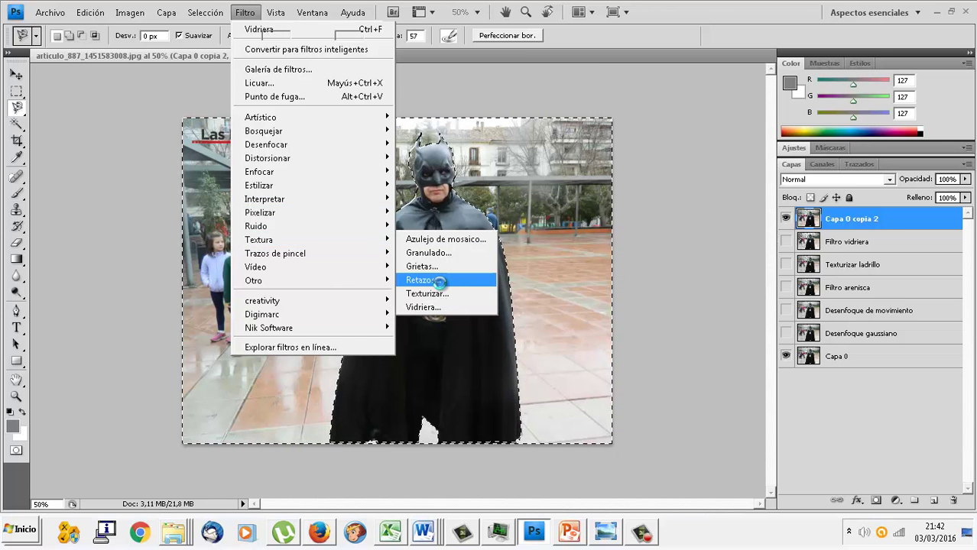
left_click(437, 281)
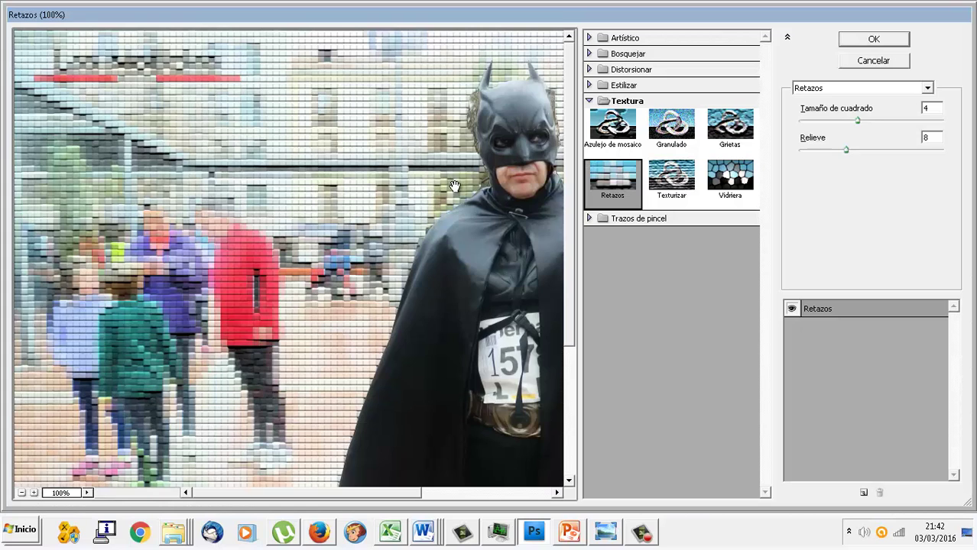
left_click_drag(464, 171, 263, 199)
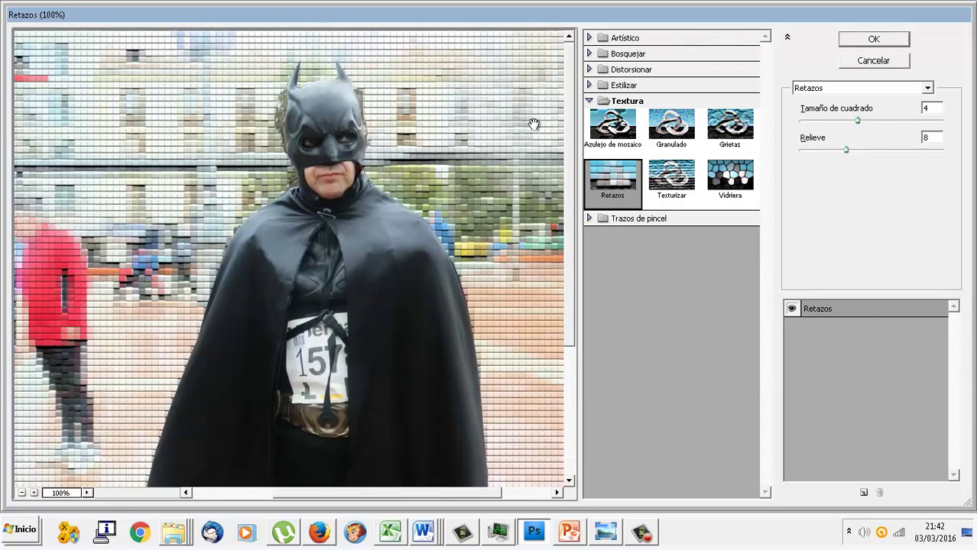
left_click(609, 134)
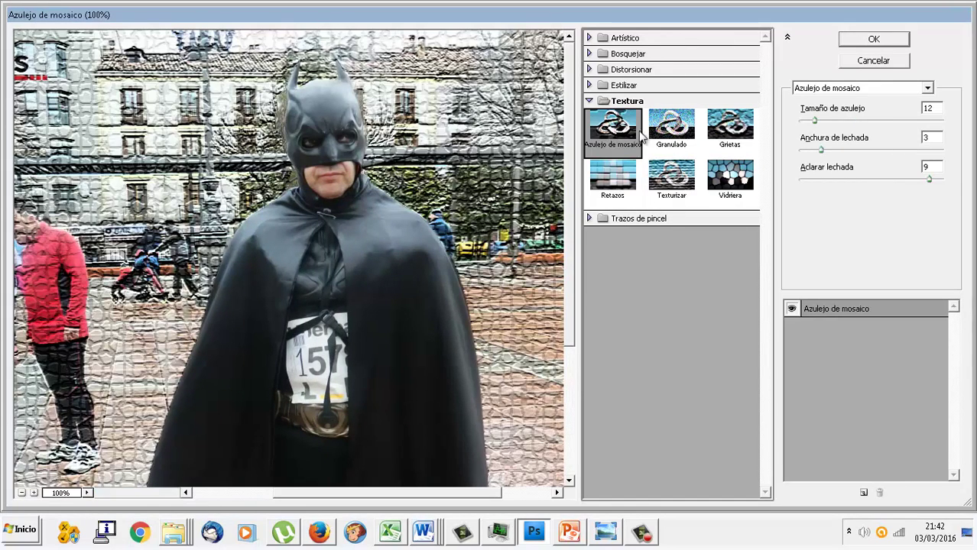
left_click(655, 133)
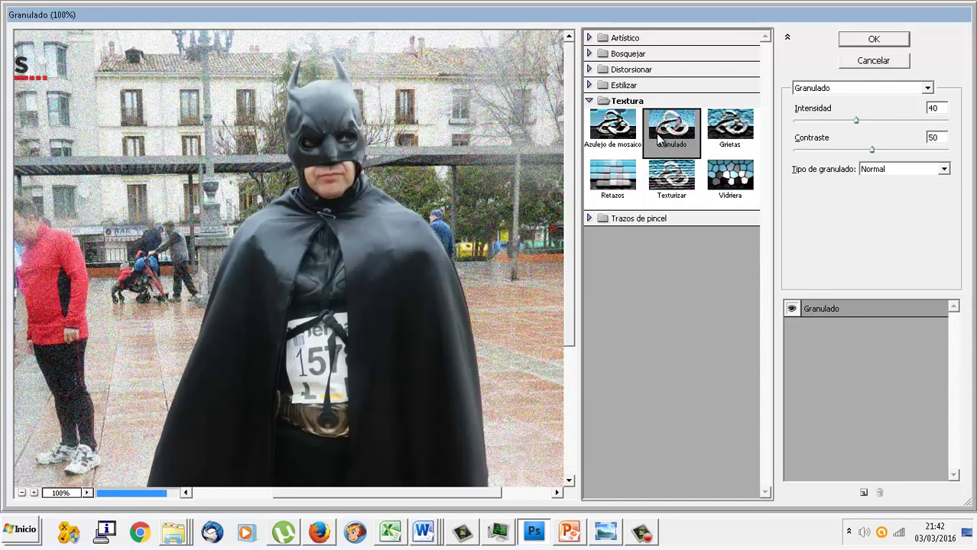
left_click(719, 136)
- Apply the Grietas crack texture with spacing 24, depth 8 and brightness 8
mouse_move(493, 153)
left_mouse_down()
mouse_move(376, 44)
mouse_move(262, 219)
left_mouse_up()
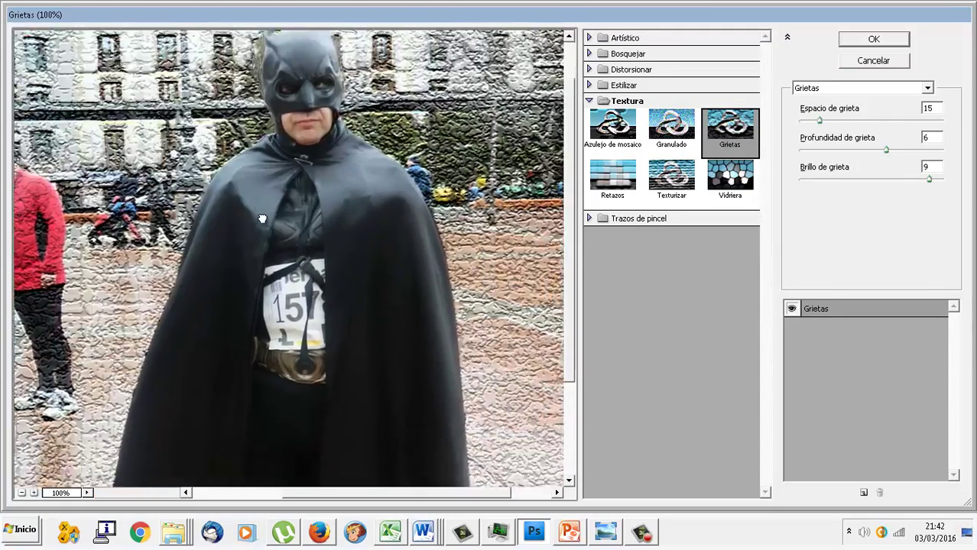
mouse_move(285, 344)
left_mouse_down()
mouse_move(291, 198)
mouse_move(311, 352)
left_mouse_up()
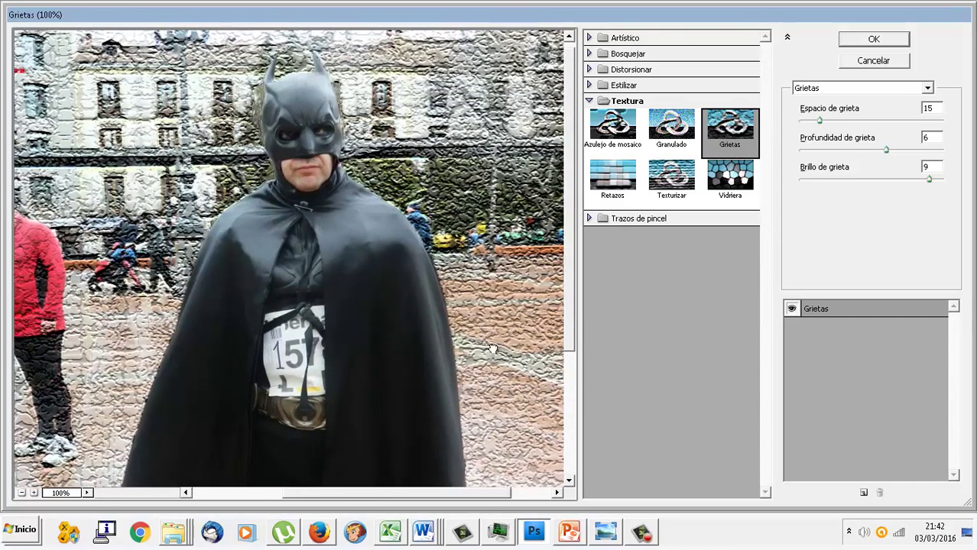
mouse_move(314, 348)
left_mouse_down()
mouse_move(458, 348)
mouse_move(199, 344)
left_mouse_up()
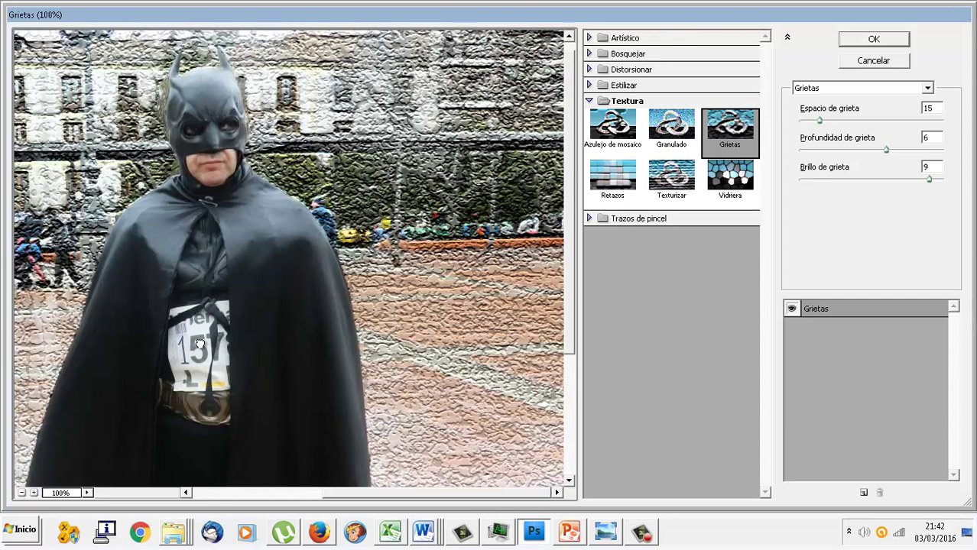
mouse_move(199, 344)
left_mouse_down()
mouse_move(554, 344)
mouse_move(309, 342)
mouse_move(375, 164)
mouse_move(259, 370)
left_mouse_up()
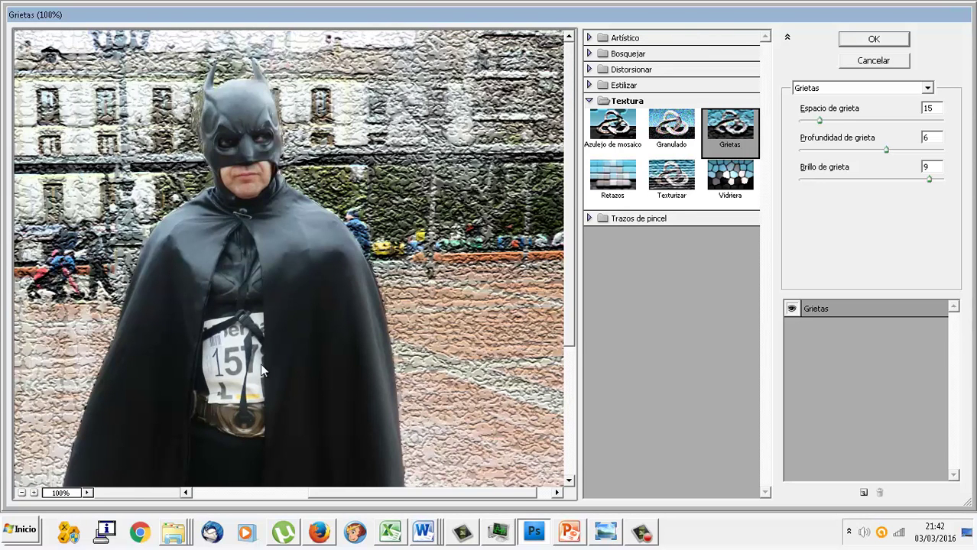
left_click_drag(819, 120, 816, 121)
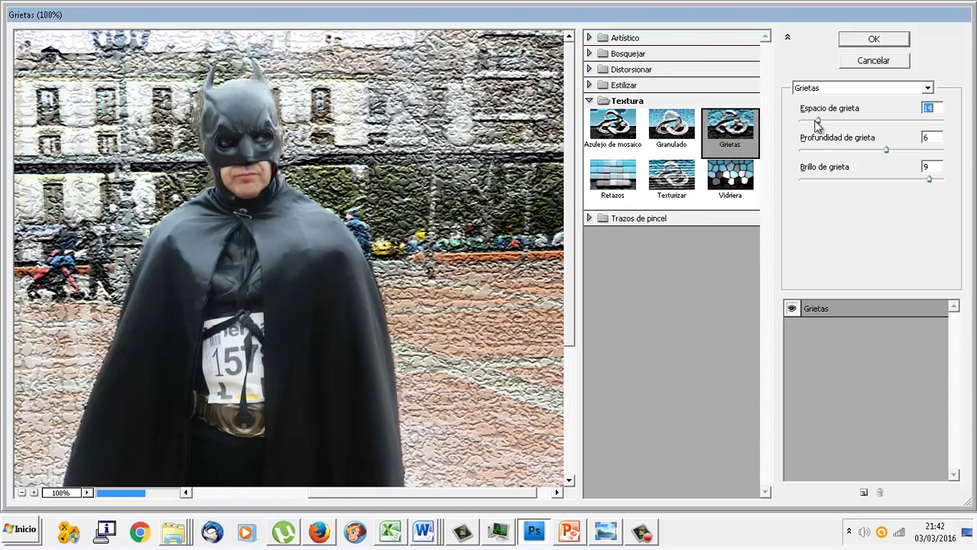
key("Down")
key("Down")
key("Down")
key("Down")
key("Down")
key("Down")
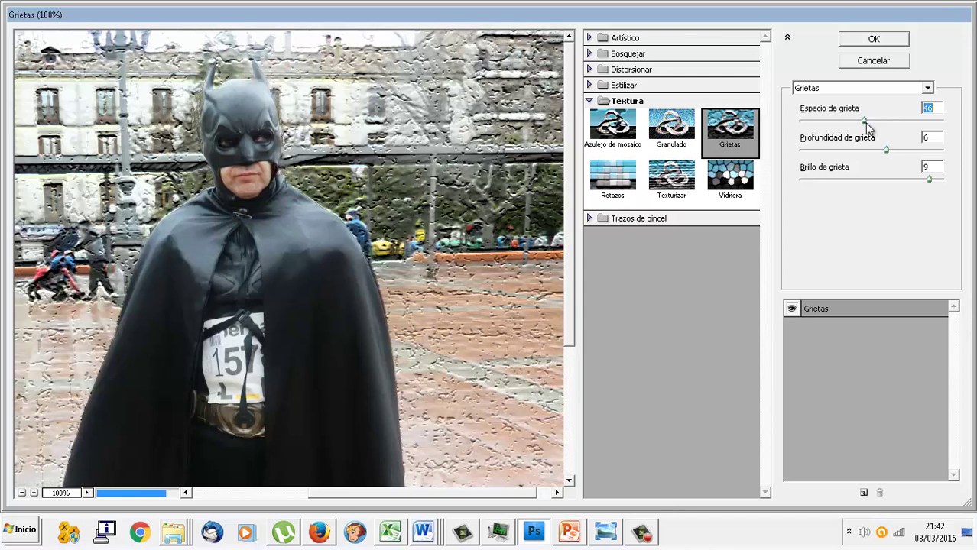
left_click_drag(867, 130, 859, 128)
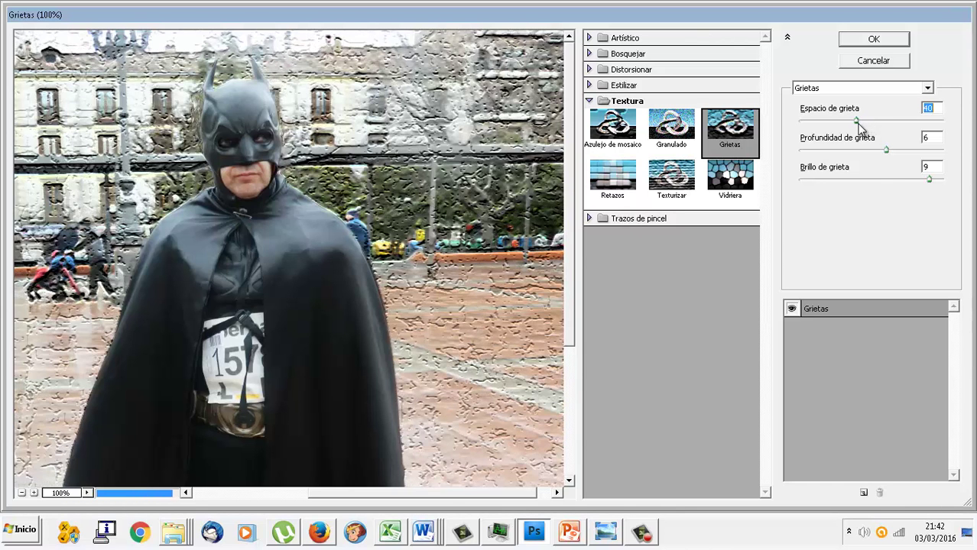
left_click_drag(884, 150, 918, 149)
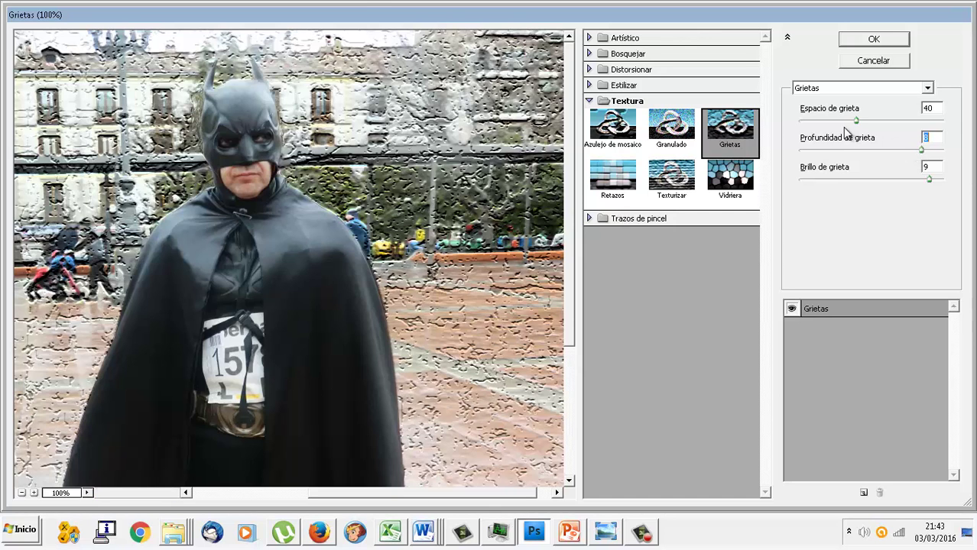
left_click_drag(856, 121, 831, 124)
left_click(894, 179)
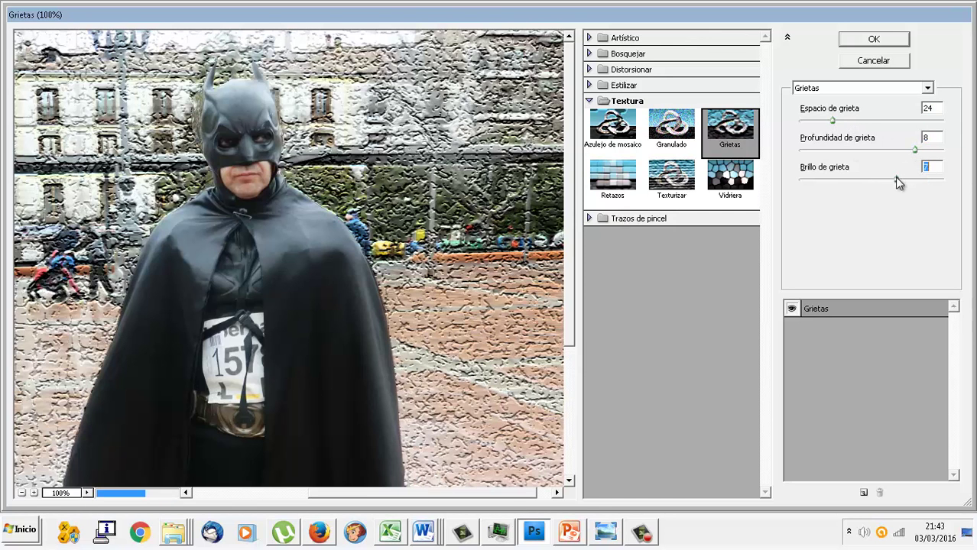
left_click(874, 39)
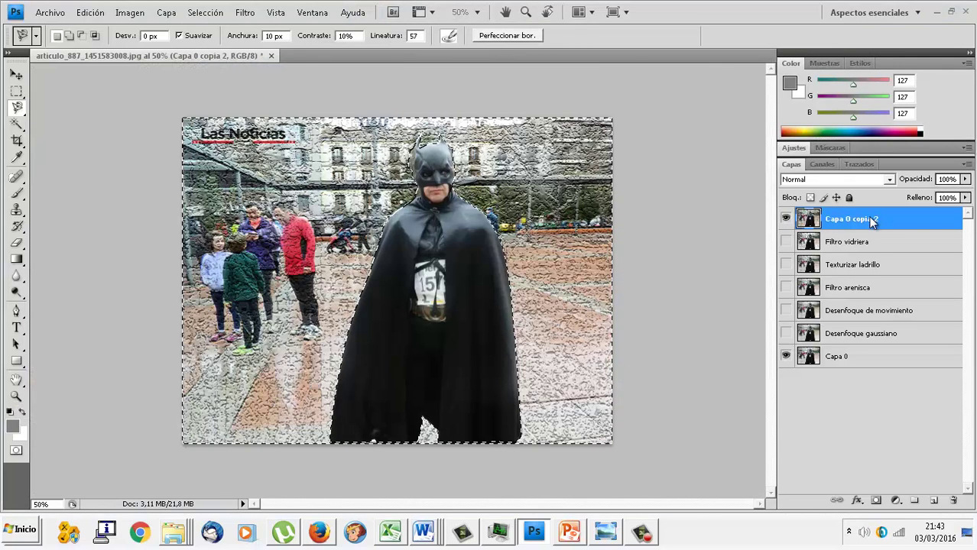
double_click(869, 218)
type("Griet")
type("a")
key("Return")
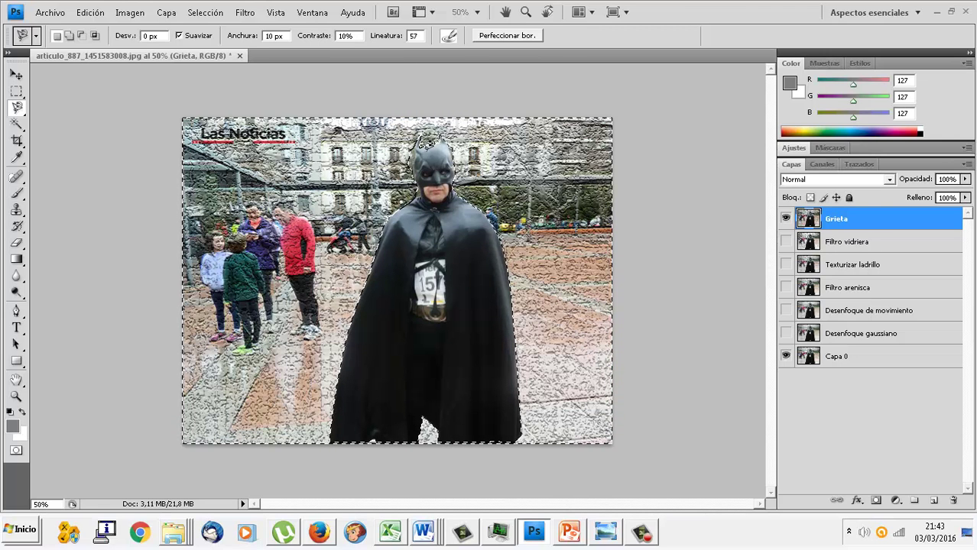
left_click(205, 12)
left_click(218, 70)
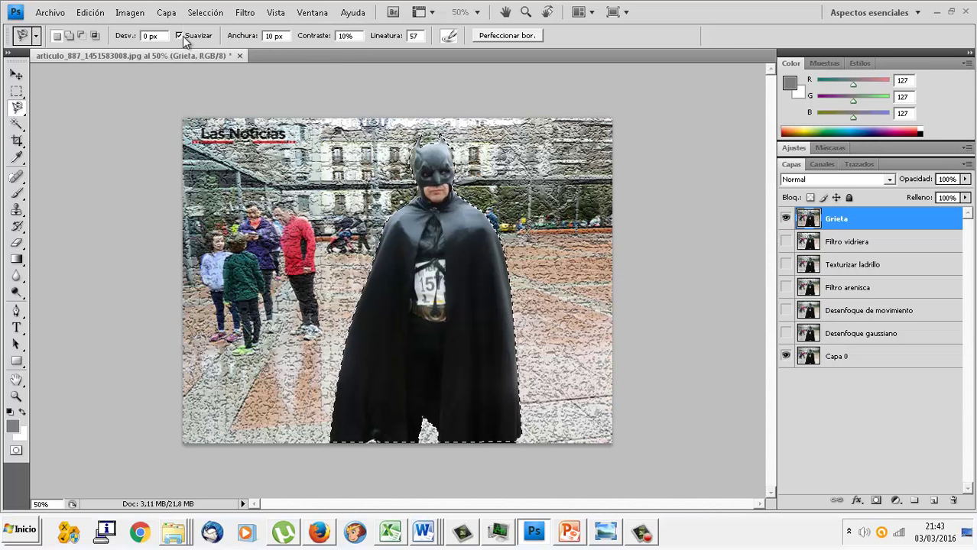
left_click(166, 13)
mouse_move(192, 90)
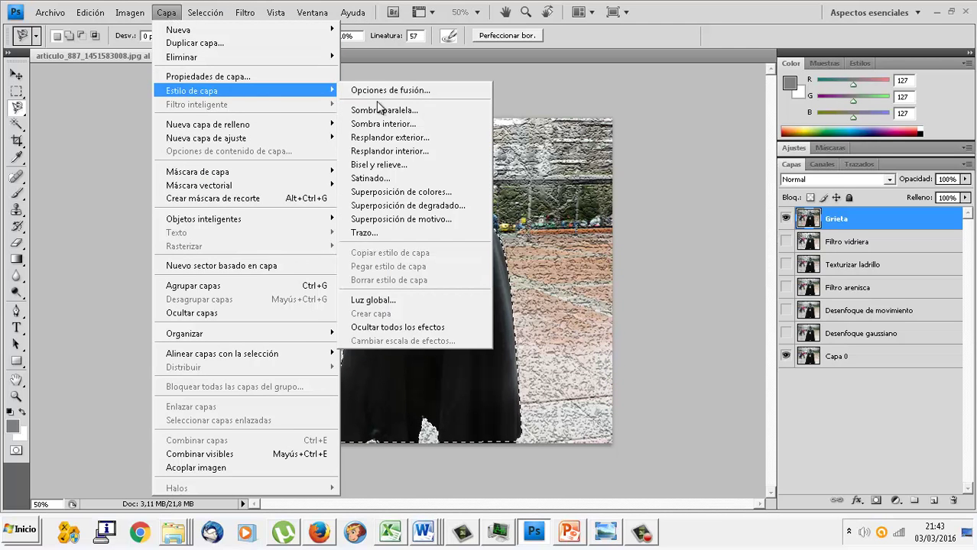
left_click(384, 111)
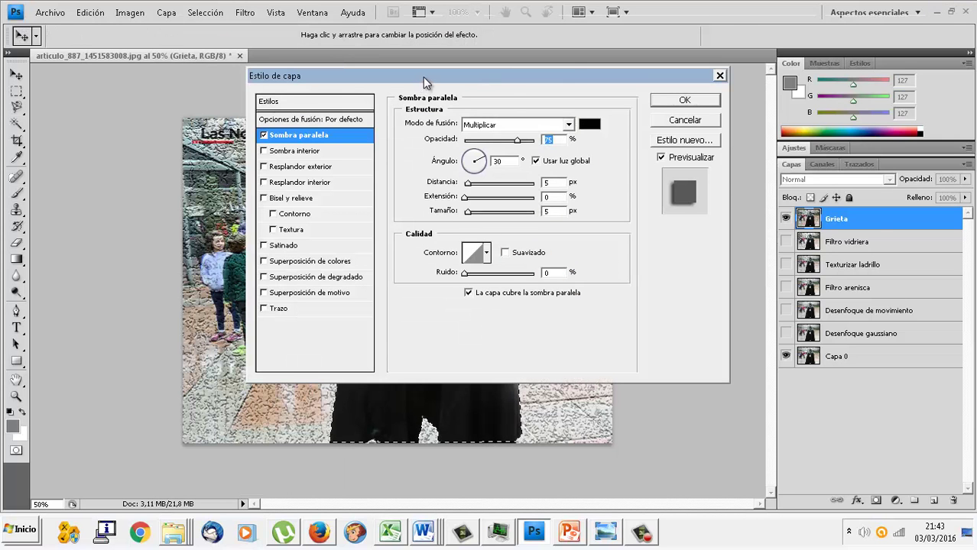
mouse_move(425, 82)
left_mouse_down()
mouse_move(797, 126)
mouse_move(740, 123)
left_mouse_up()
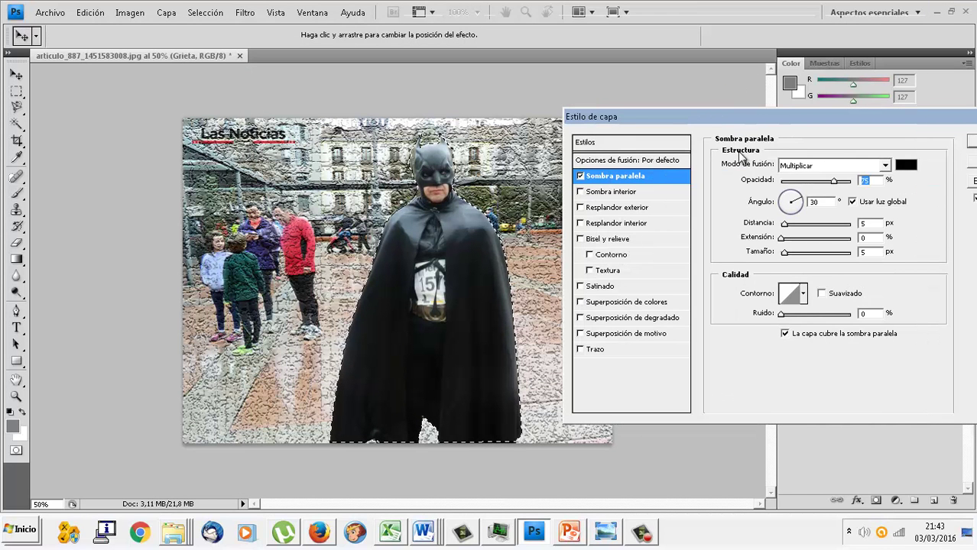
left_click(784, 224)
left_click_drag(787, 228, 799, 225)
left_click_drag(833, 120, 538, 81)
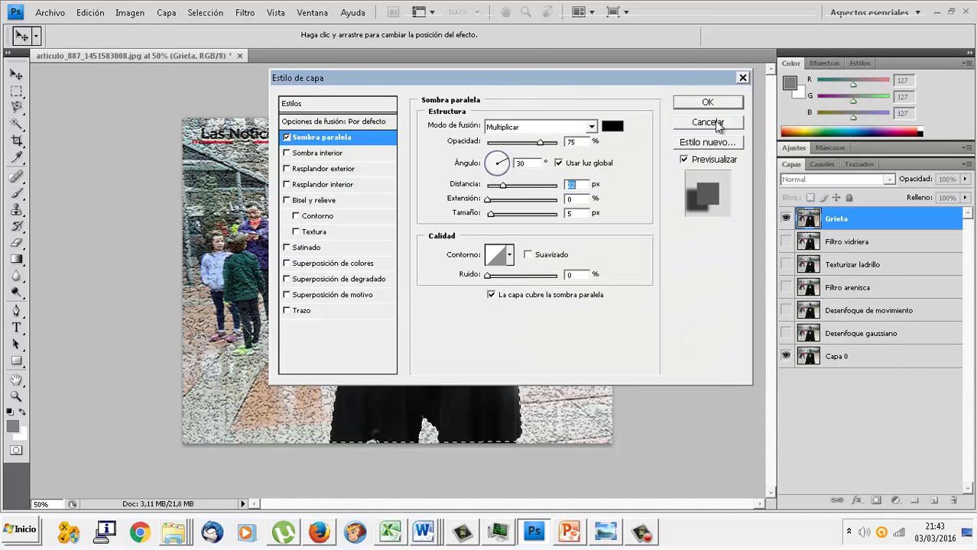
left_click(707, 123)
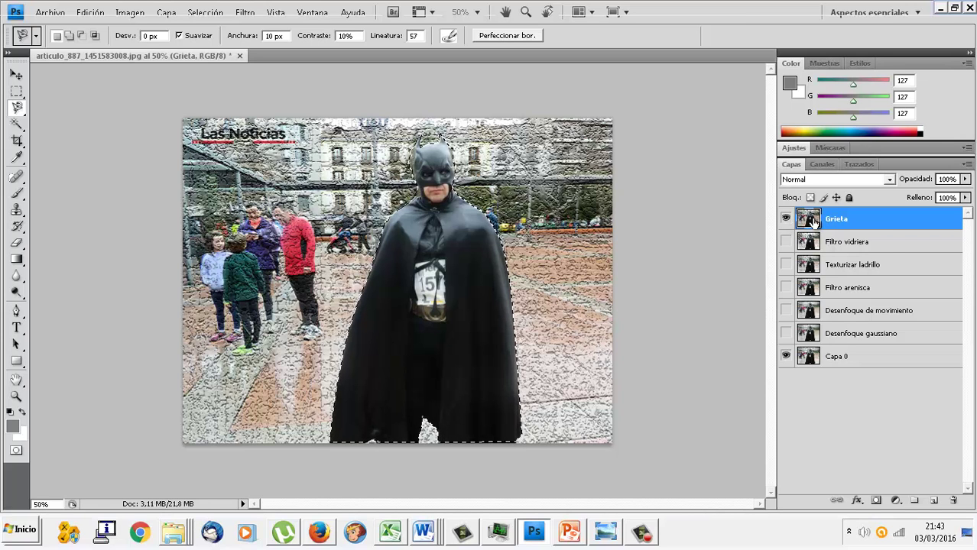
- Create a new empty layer named Capa 1 above Grieta
left_click(93, 17)
left_click(80, 8)
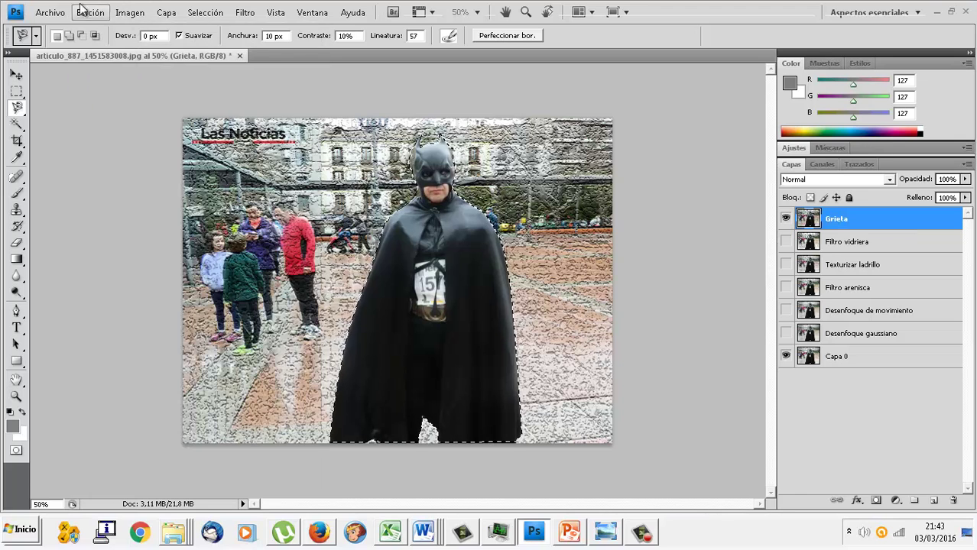
left_click(167, 12)
mouse_move(178, 29)
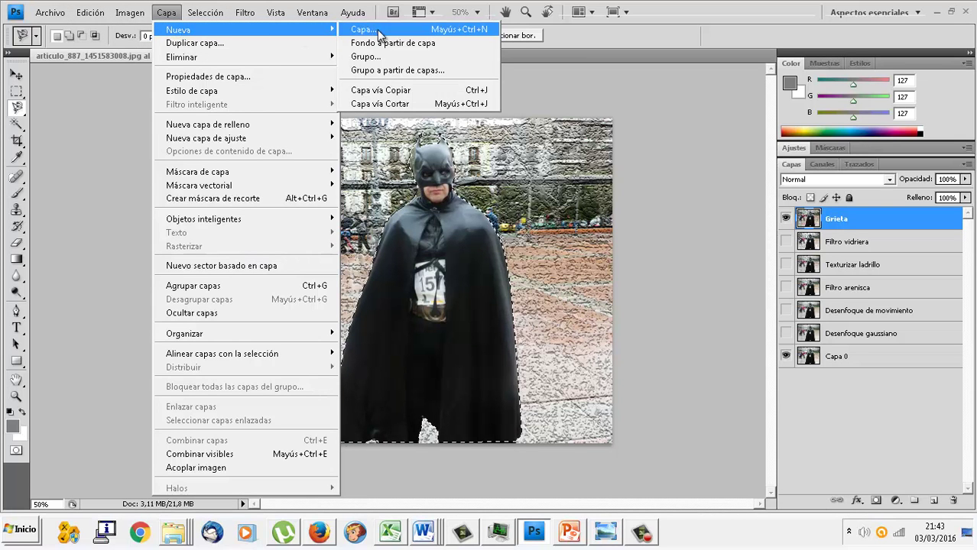
left_click(380, 32)
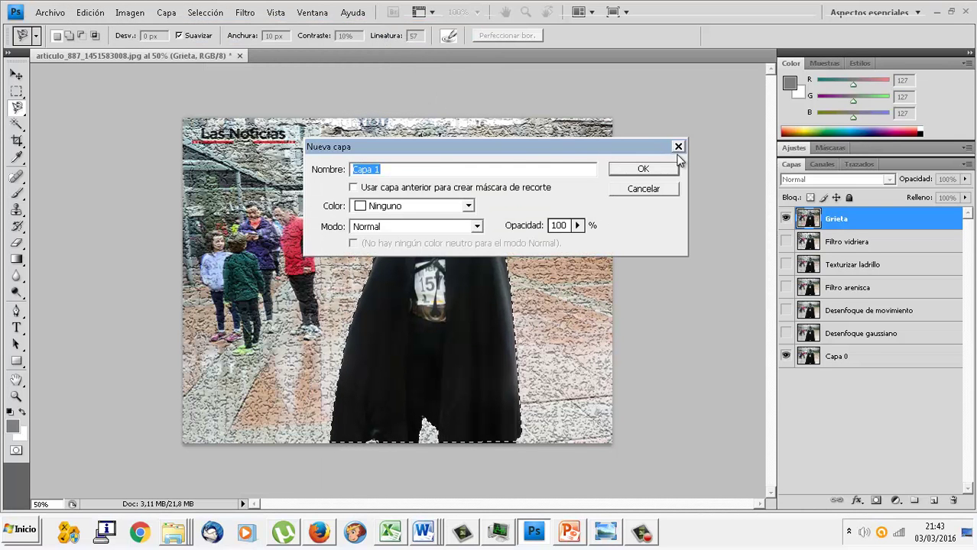
key("Return")
- Paste the Batman photo into Capa 1, keeping it aligned over the original
left_click(90, 12)
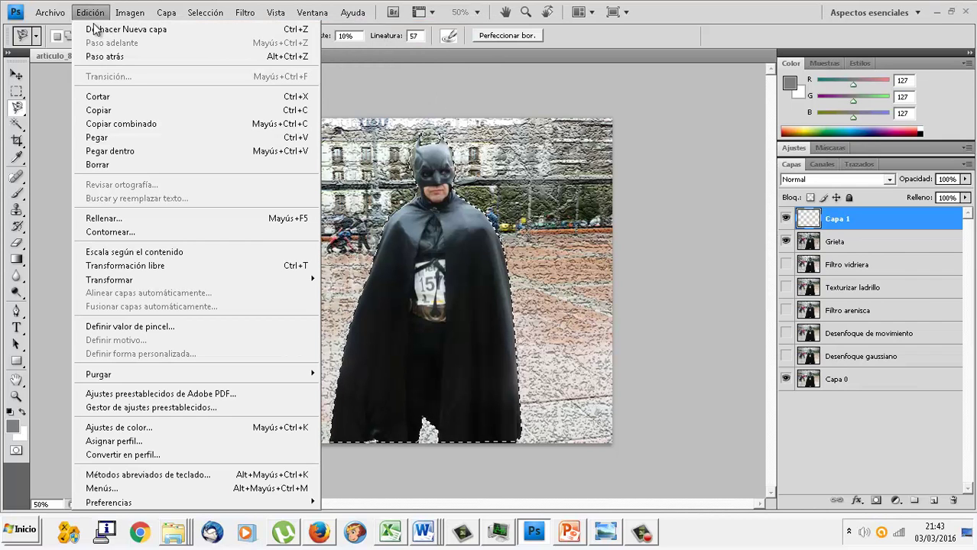
left_click(97, 138)
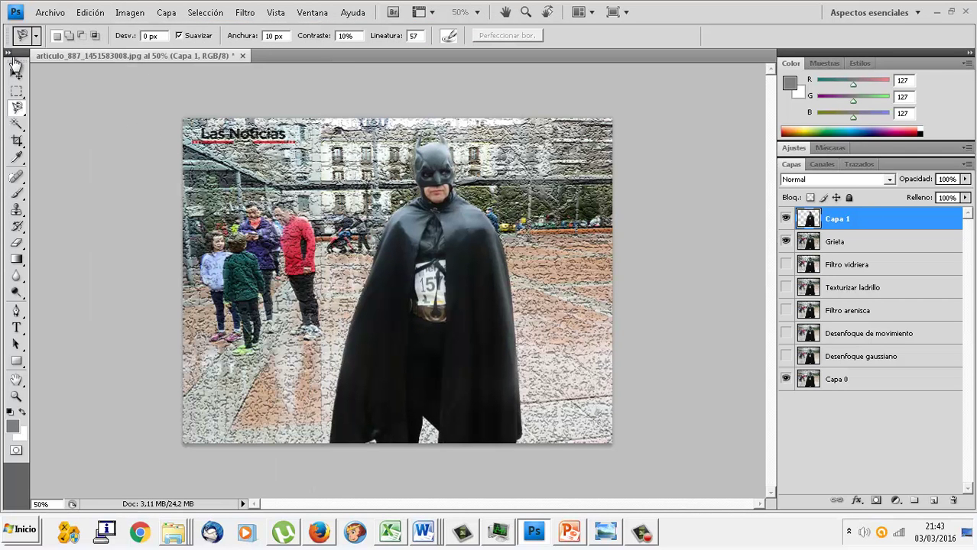
left_click(17, 75)
left_click_drag(572, 243, 480, 222)
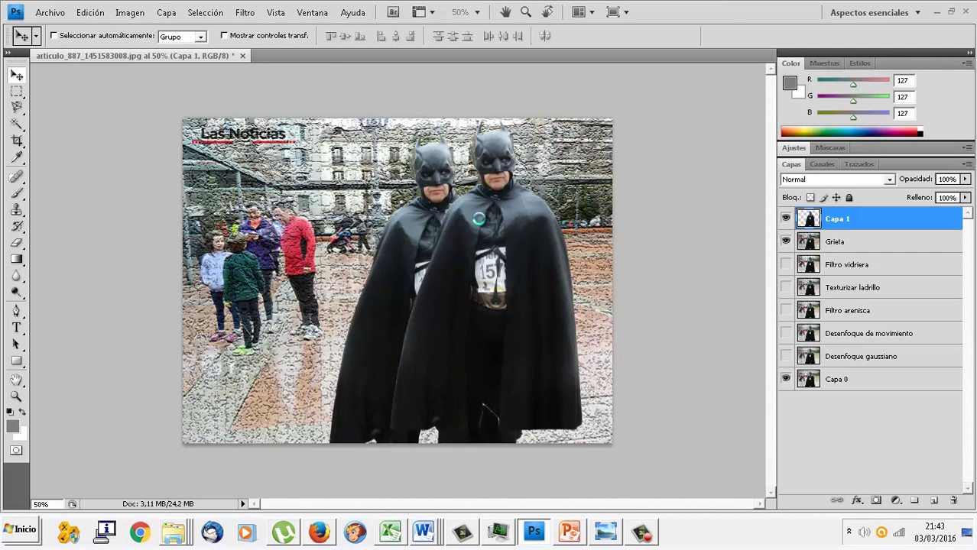
key("ctrl+z")
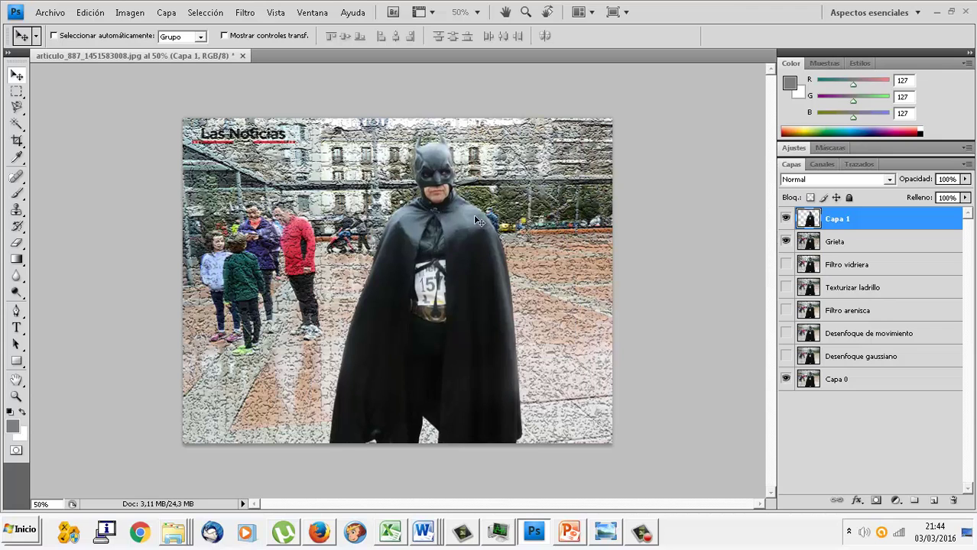
- Add a drop shadow to Capa 1 with increased distance, leaving inner shadow off
left_click(167, 13)
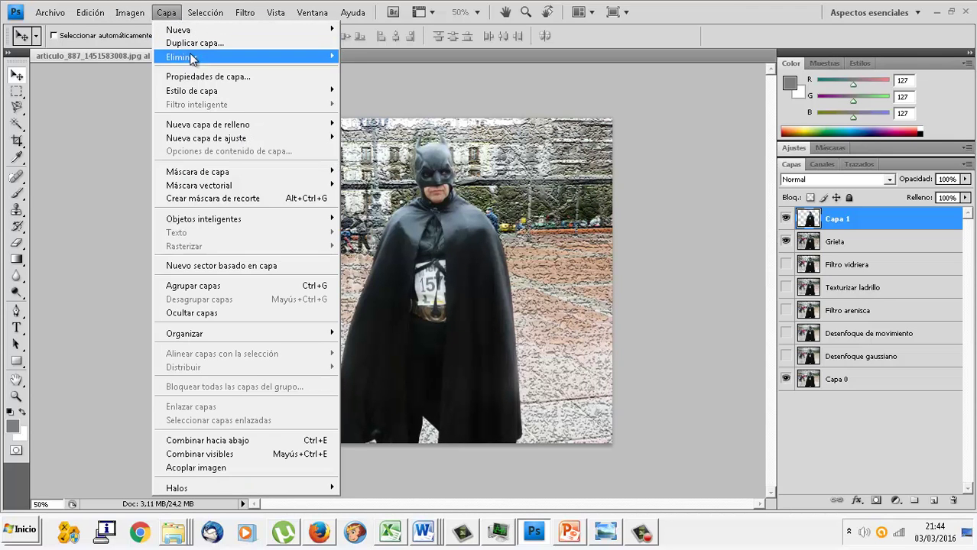
mouse_move(192, 90)
left_click(387, 111)
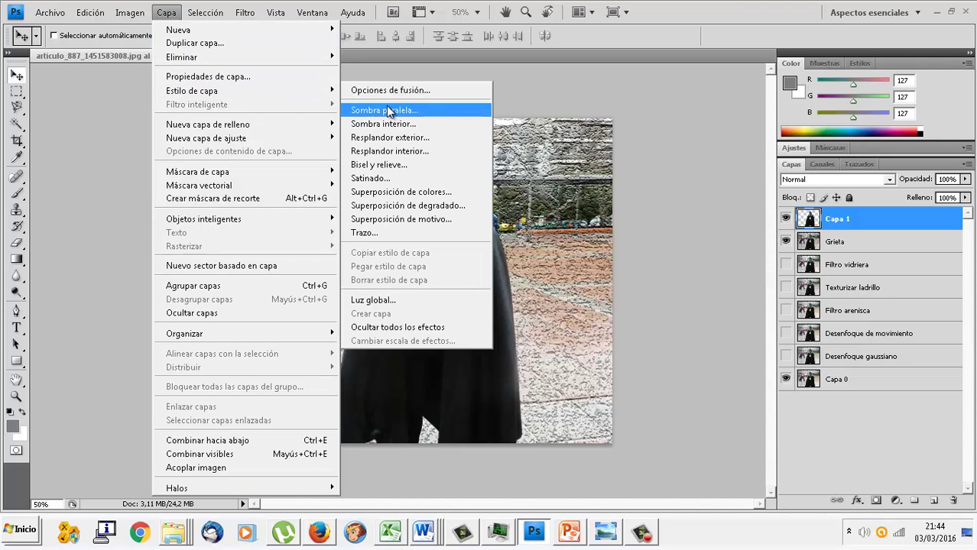
mouse_move(506, 85)
left_mouse_down()
mouse_move(924, 131)
mouse_move(850, 126)
left_mouse_up()
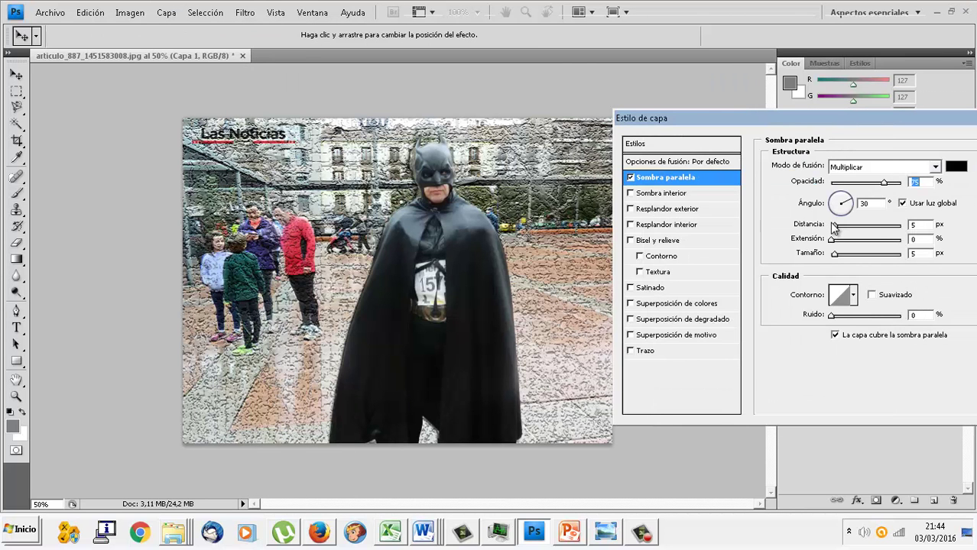
mouse_move(834, 225)
left_mouse_down()
mouse_move(890, 224)
mouse_move(847, 242)
left_mouse_up()
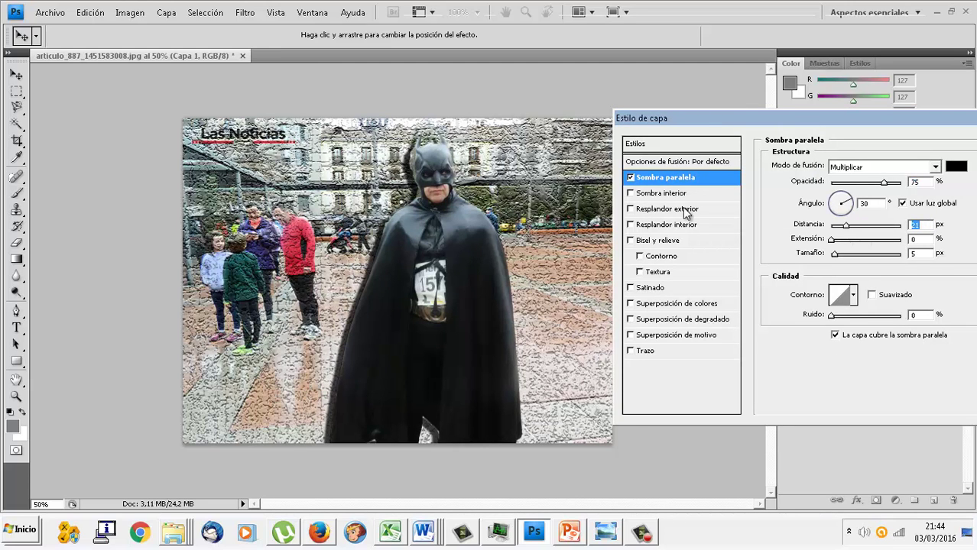
left_click(629, 193)
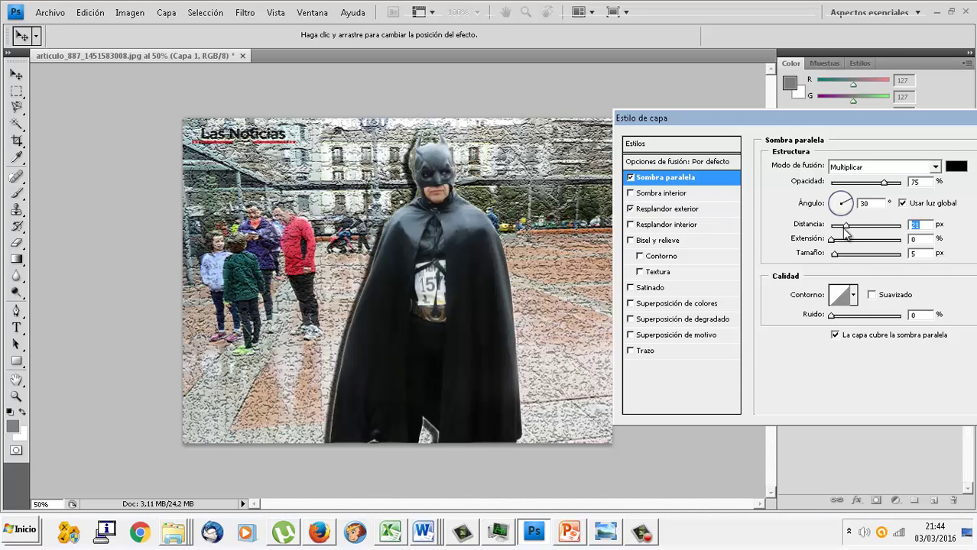
left_click_drag(846, 233, 857, 233)
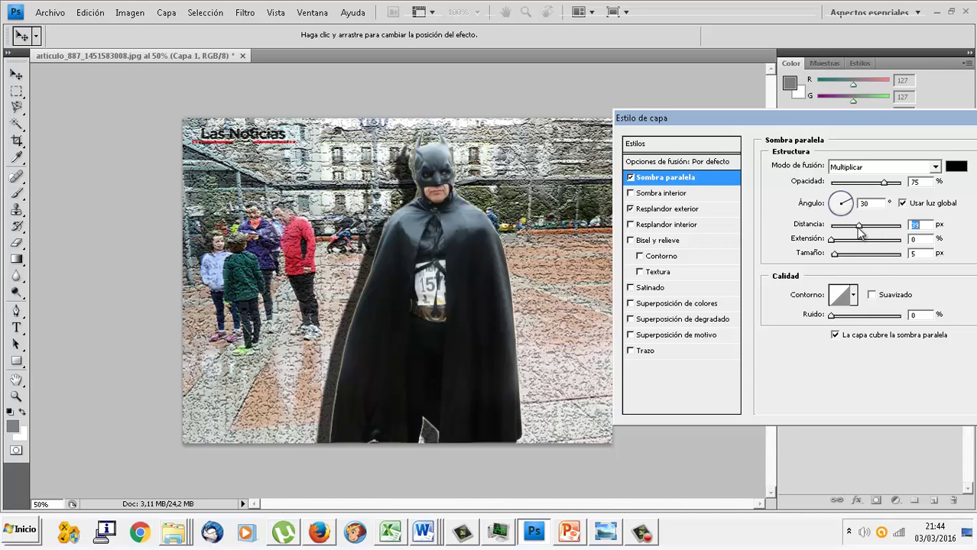
- Try outer glow and inner glow effects on Capa 1, then turn both off
left_click(671, 209)
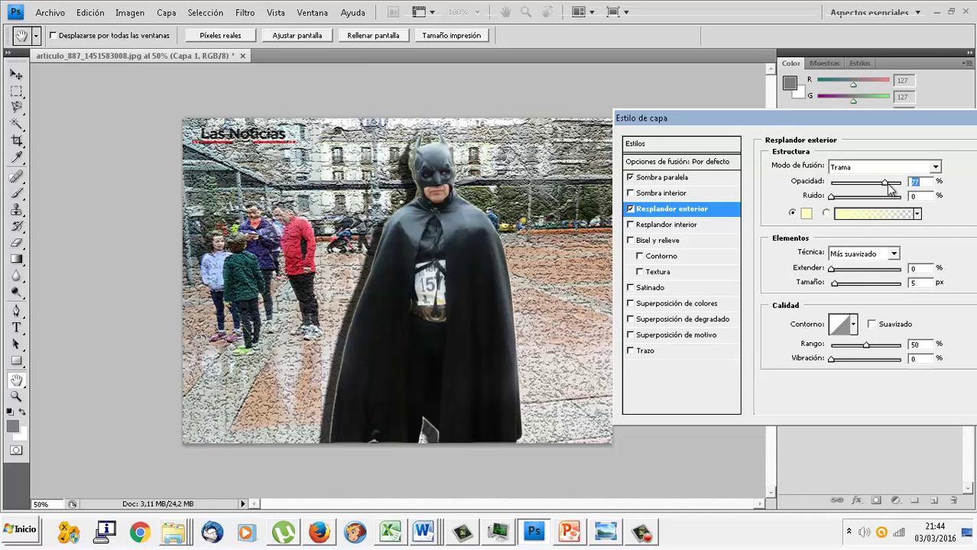
left_click_drag(889, 185, 913, 188)
left_click_drag(890, 195, 873, 195)
left_click(630, 208)
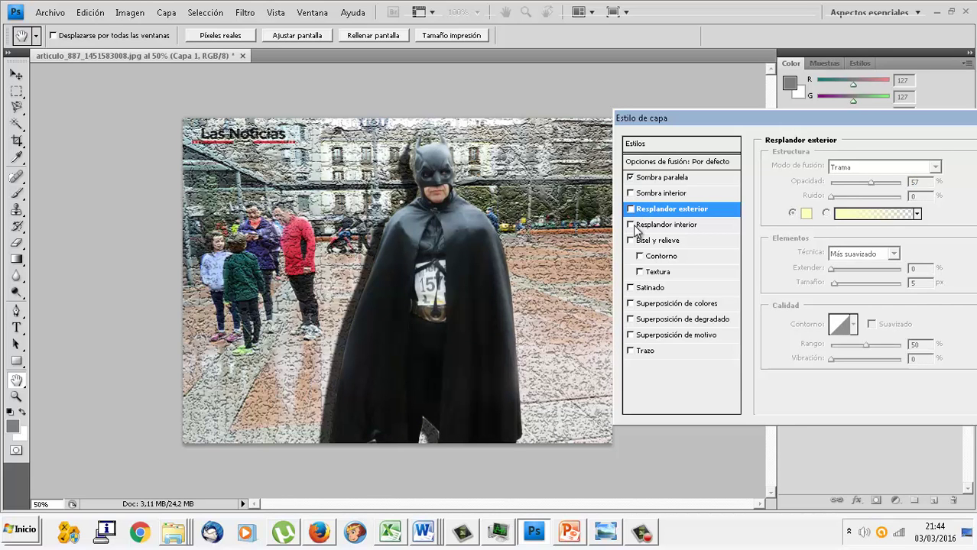
left_click(631, 225)
left_click(631, 225)
- Add a bevel and emboss effect sized 13 px and apply the layer style
left_click(630, 240)
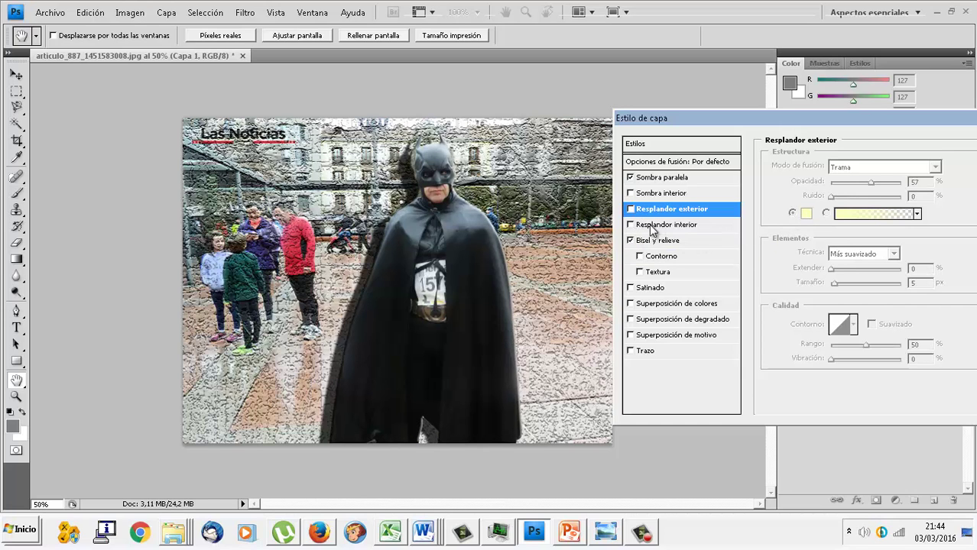
left_click(658, 241)
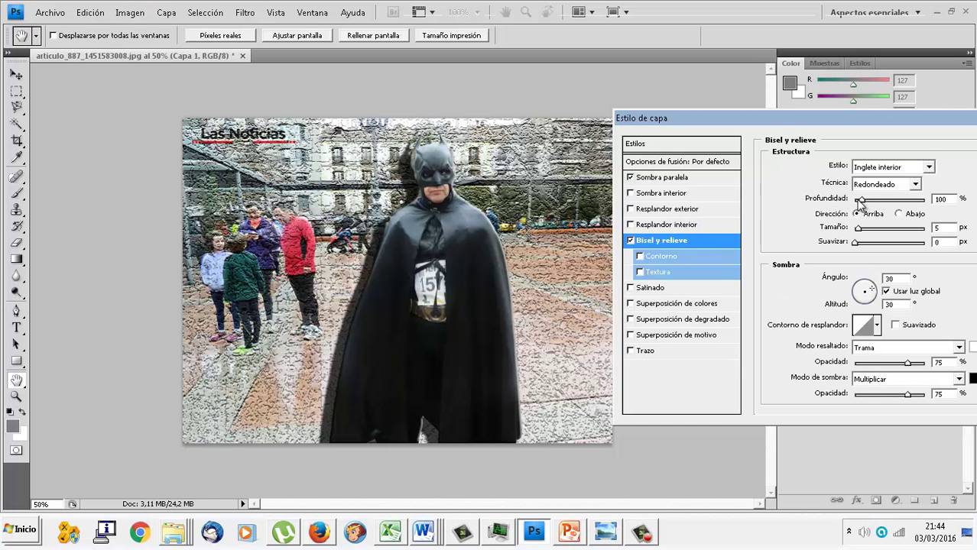
left_click_drag(860, 233, 865, 233)
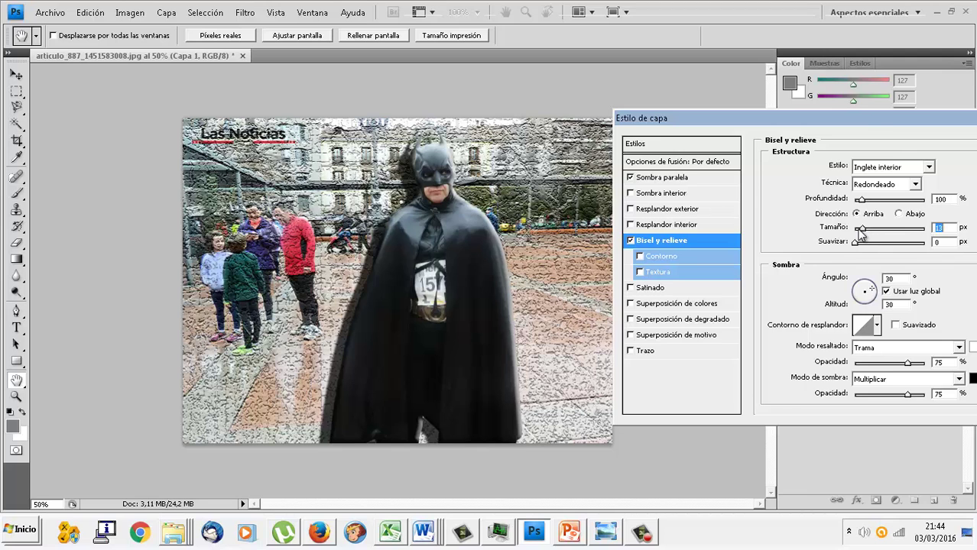
left_click_drag(898, 124, 653, 108)
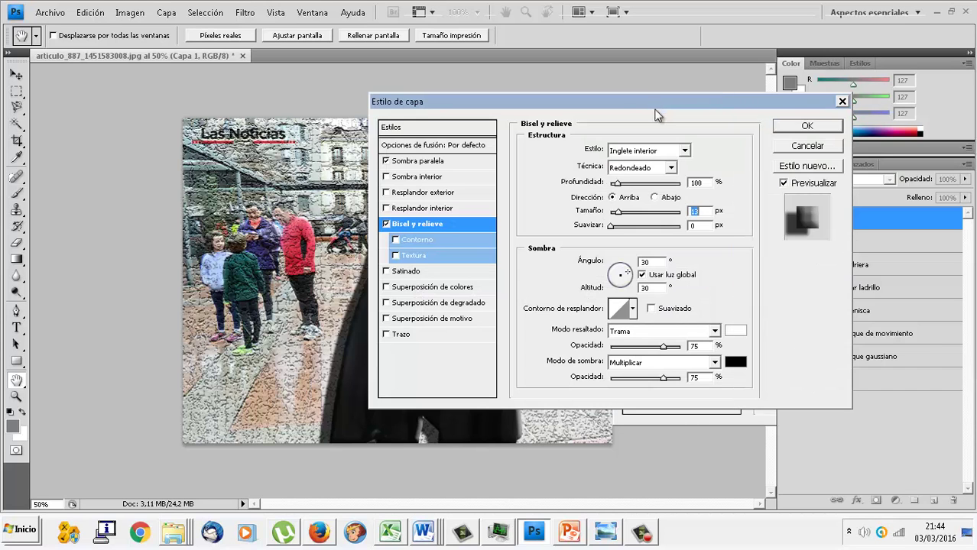
left_click(804, 127)
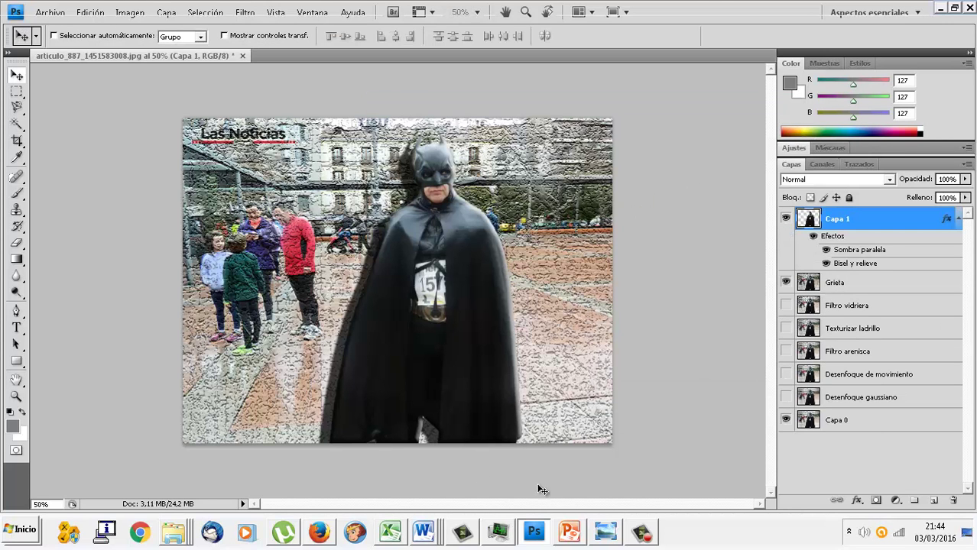